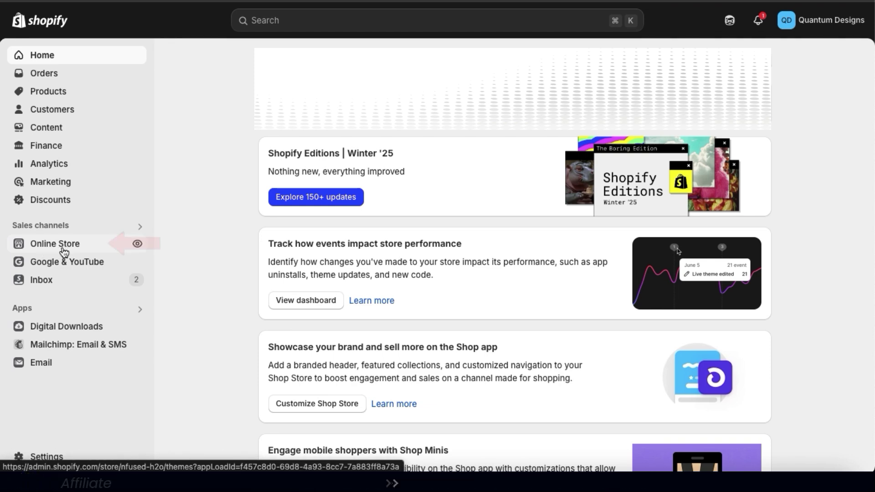
# Step: Open the Online Store's Spotlight theme for customization and find the Footer group of the home page
pyautogui.click(63, 248)
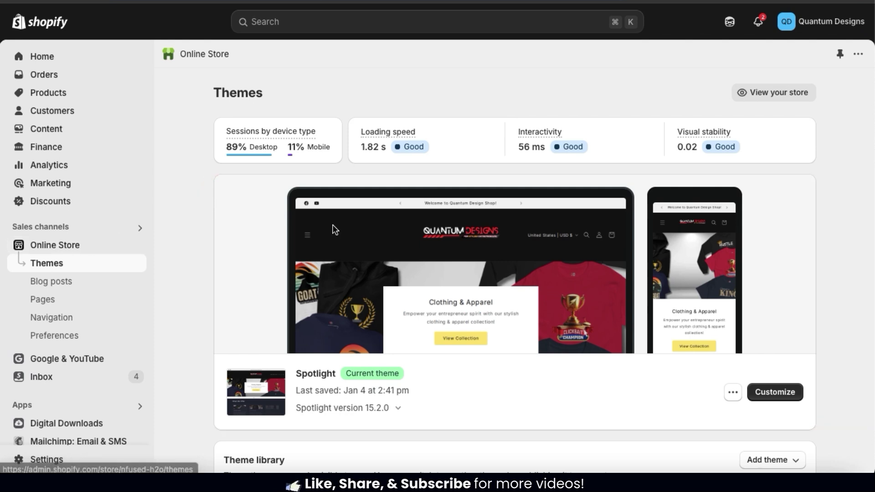
pyautogui.click(779, 393)
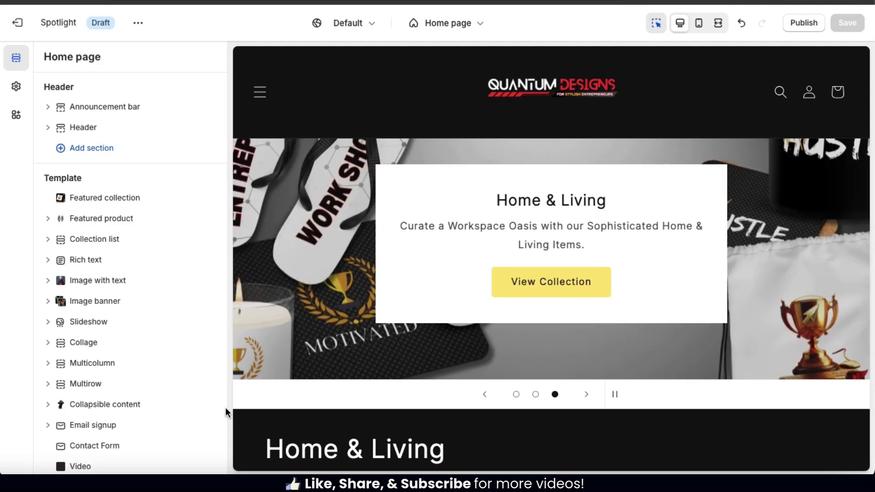
pyautogui.scroll(-3, 189, 395)
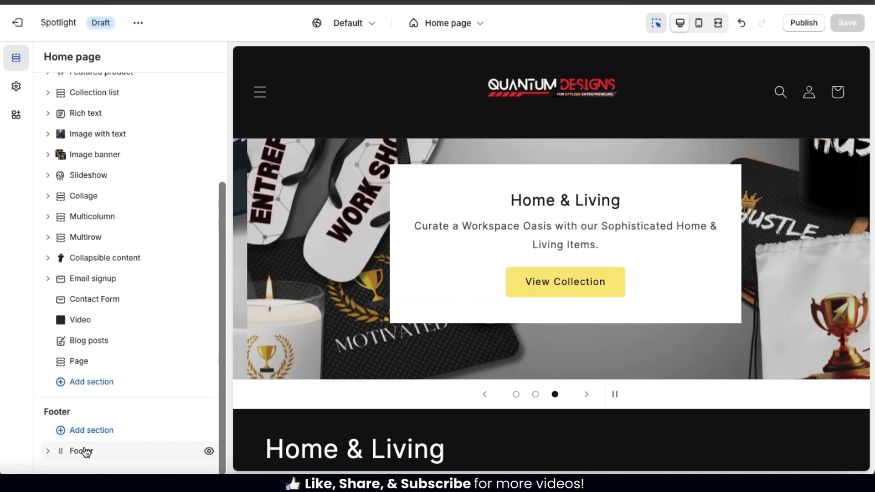
pyautogui.moveTo(84, 451)
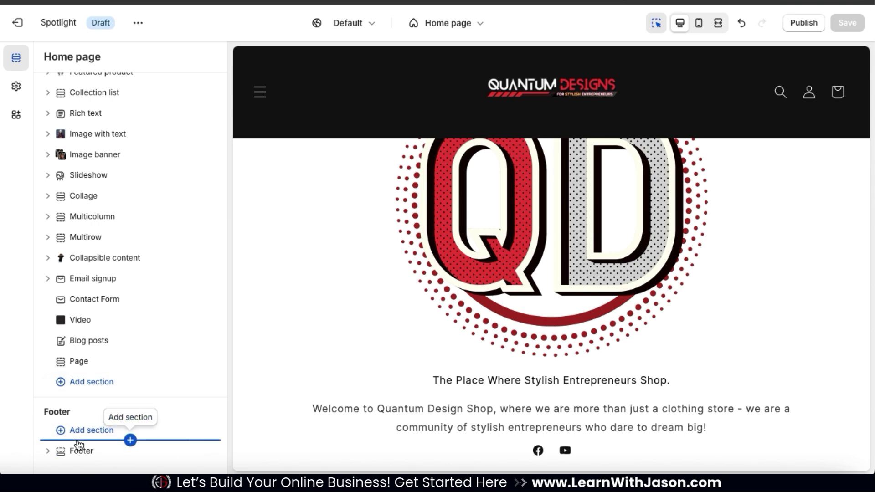
# Step: Add an Email signup section to the Footer group
pyautogui.click(97, 432)
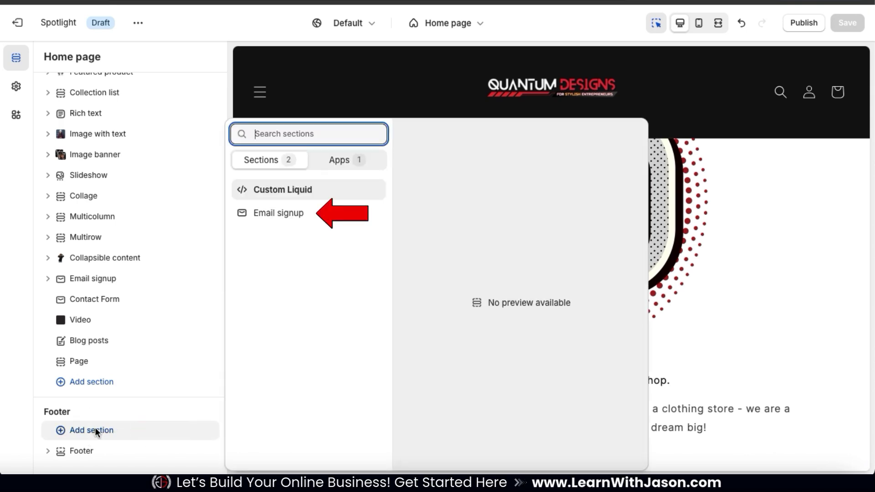
pyautogui.click(343, 215)
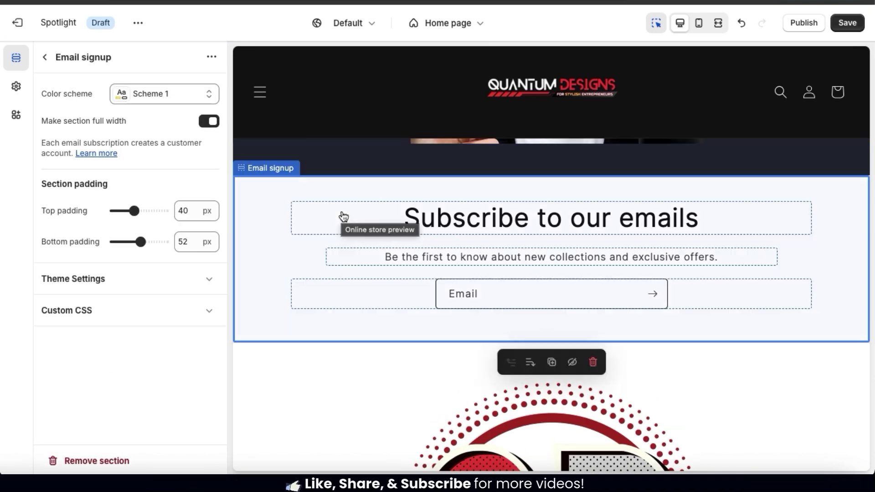
pyautogui.scroll(1, 343, 216)
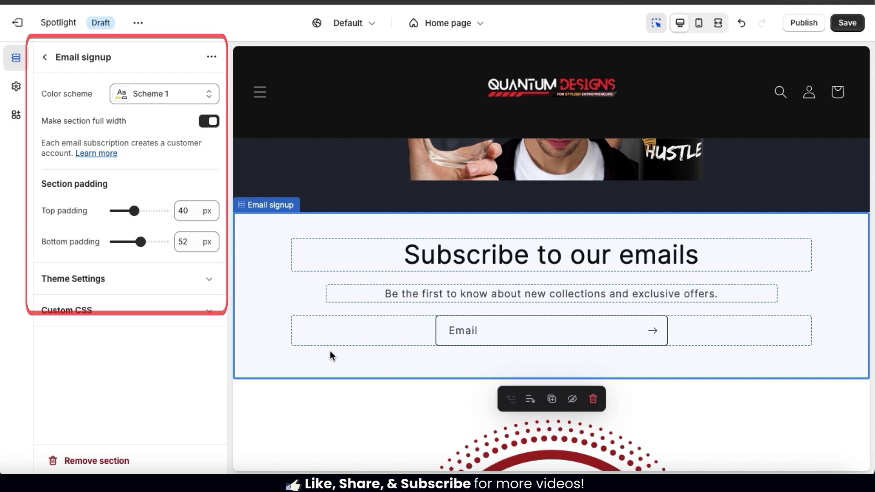
# Step: Try Scheme 3 as the new Email signup section's color scheme, and switch it to Scheme 5
pyautogui.click(190, 90)
pyautogui.click(155, 196)
pyautogui.click(191, 94)
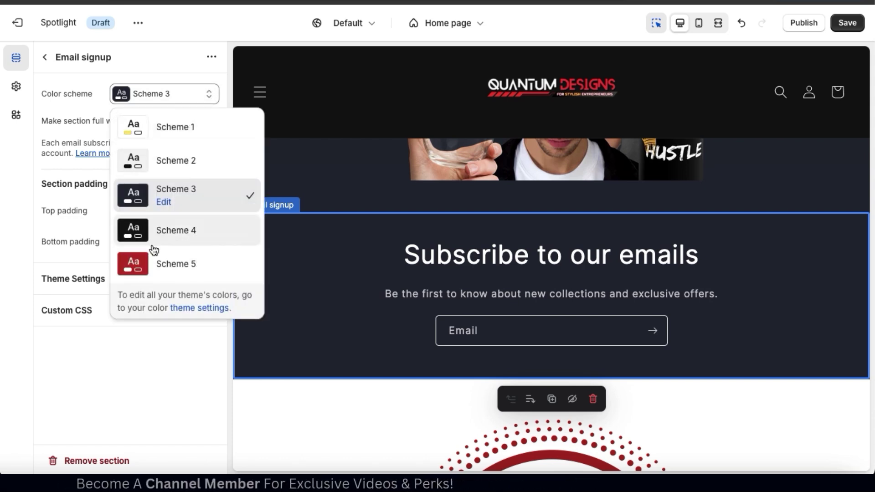
pyautogui.click(152, 258)
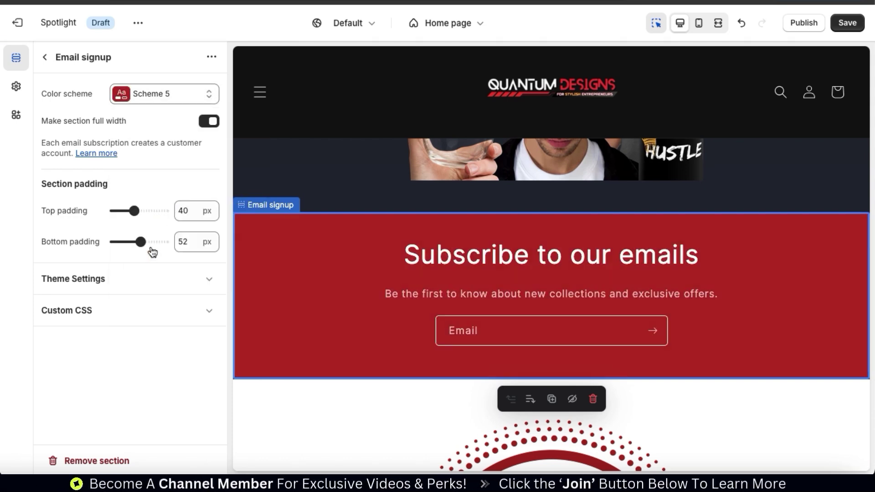
# Step: Remove the added Email signup section from the Footer group
pyautogui.click(45, 58)
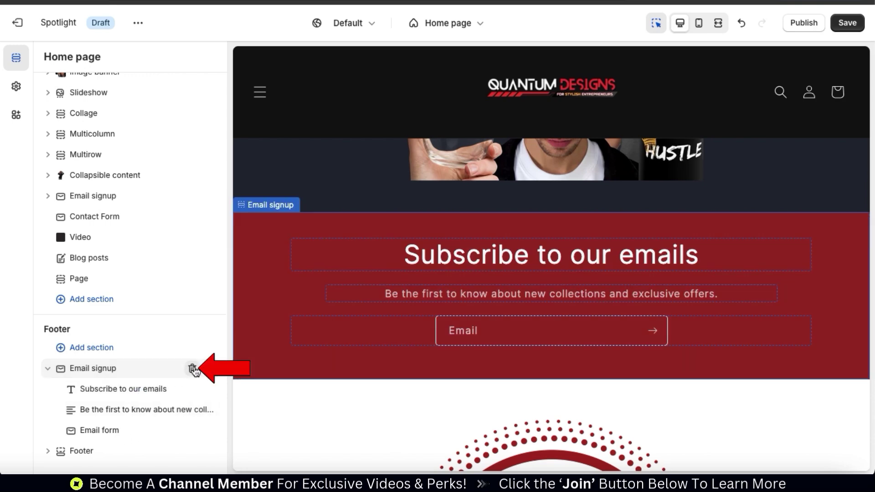
pyautogui.click(193, 369)
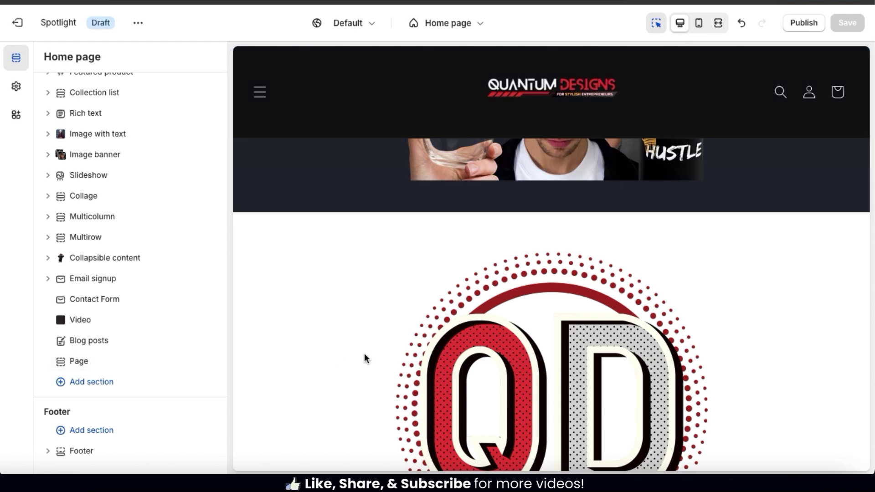
pyautogui.scroll(-3, 364, 355)
pyautogui.scroll(-2, 365, 354)
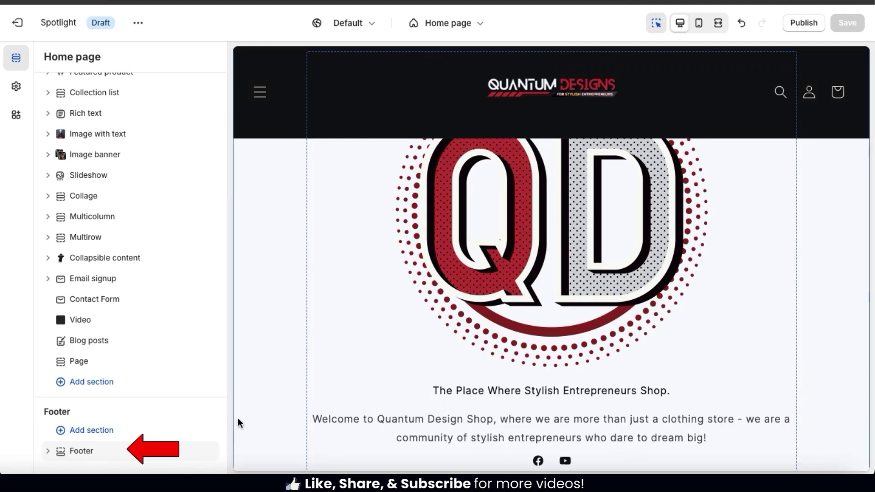
# Step: Try Scheme 2 and Scheme 3 as the Footer section's color scheme, and settle on Scheme 4
pyautogui.click(81, 451)
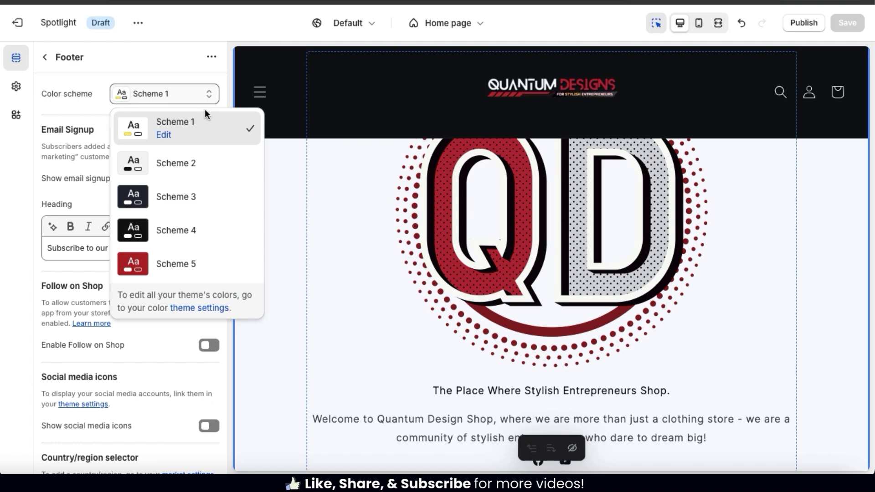
pyautogui.click(190, 155)
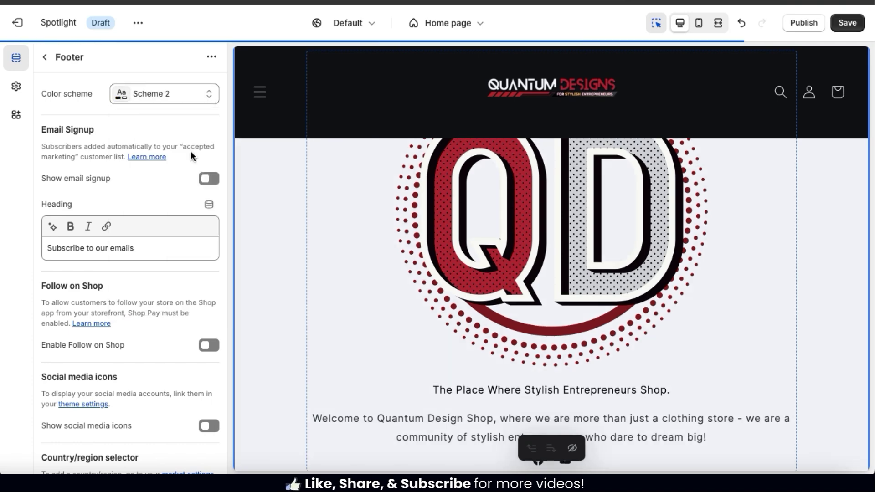
pyautogui.click(205, 96)
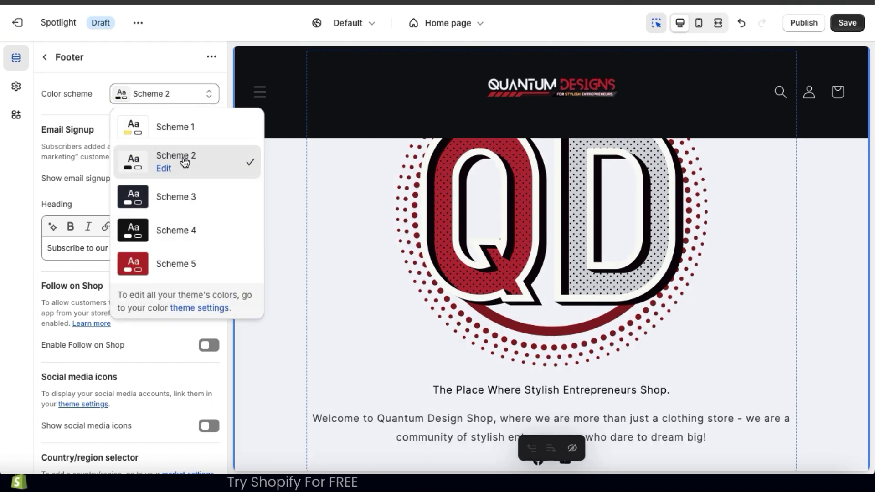
pyautogui.click(171, 195)
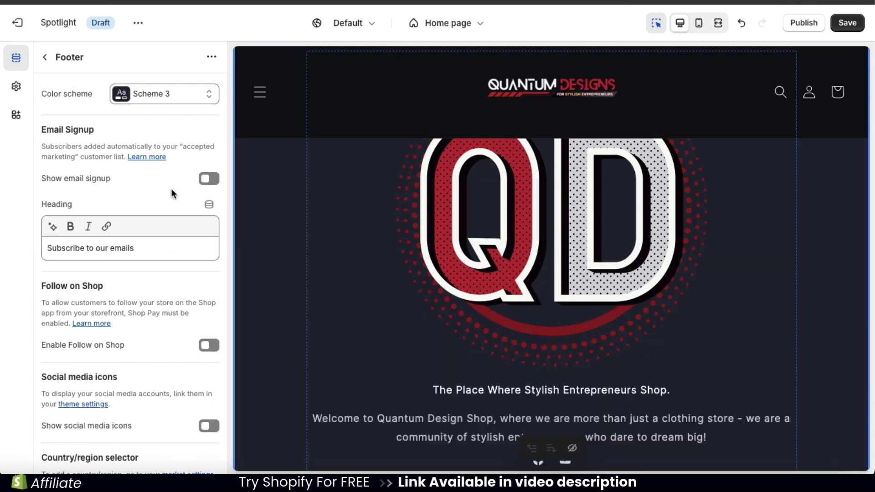
pyautogui.click(211, 96)
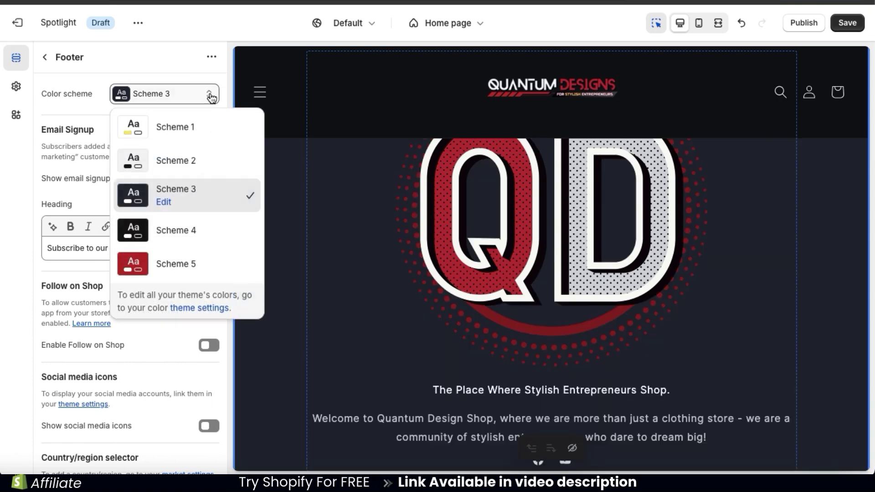
pyautogui.click(157, 223)
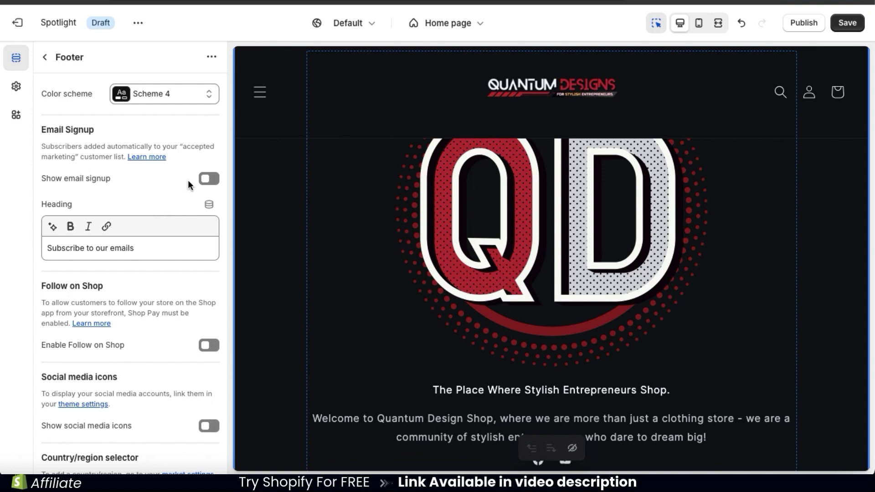
# Step: Show the email signup in the footer and set its heading to "Join Our Newsletter"
pyautogui.click(204, 178)
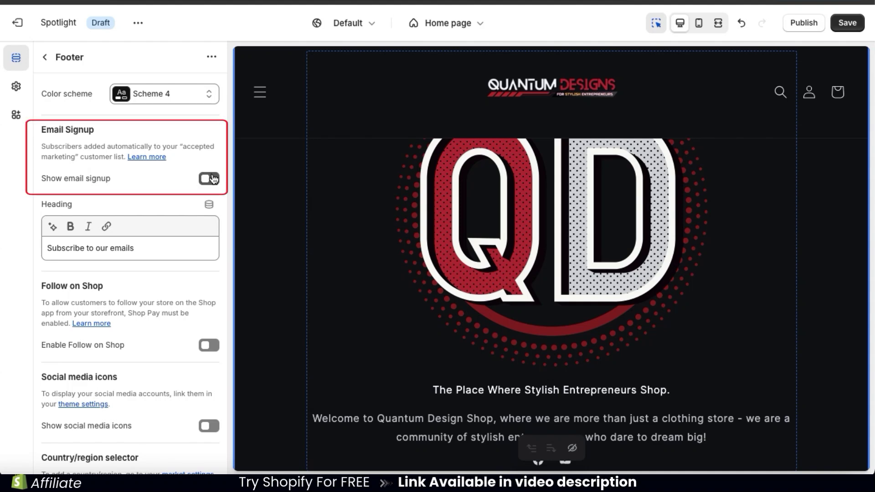
pyautogui.click(211, 178)
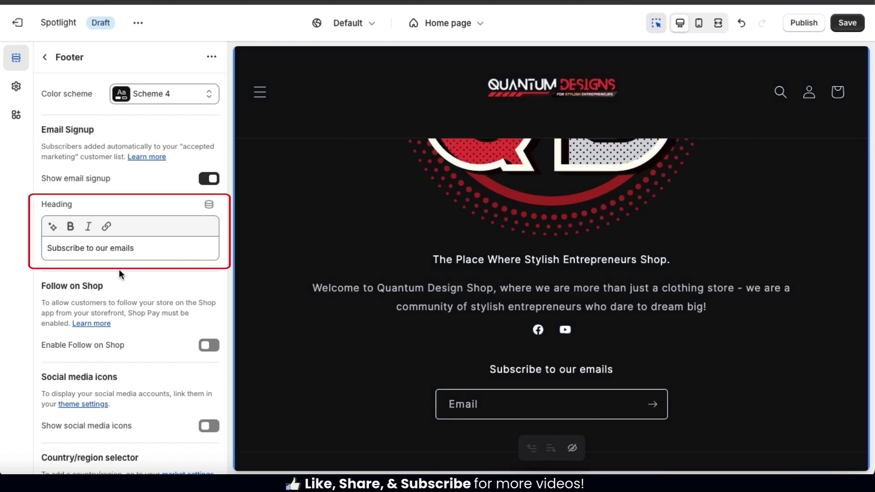
pyautogui.tripleClick(124, 251)
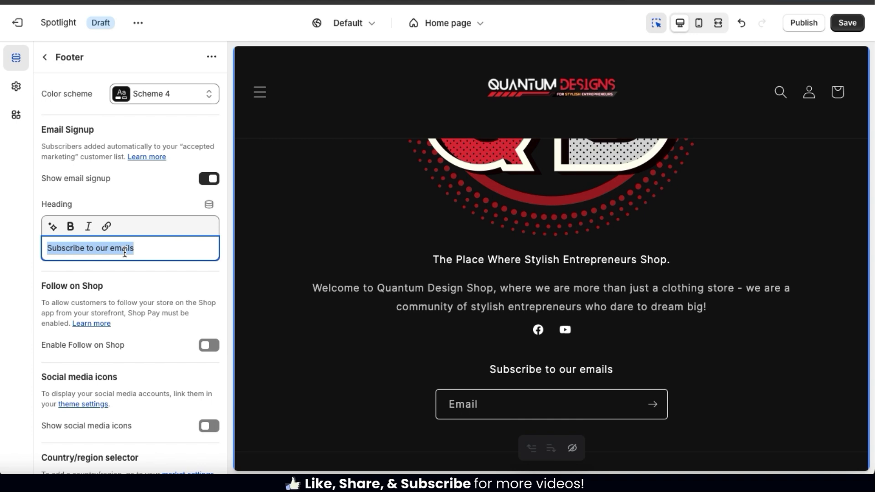
pyautogui.write('Join')
pyautogui.press('BackSpace')
pyautogui.press('BackSpace')
pyautogui.write('in Our Newsletter')
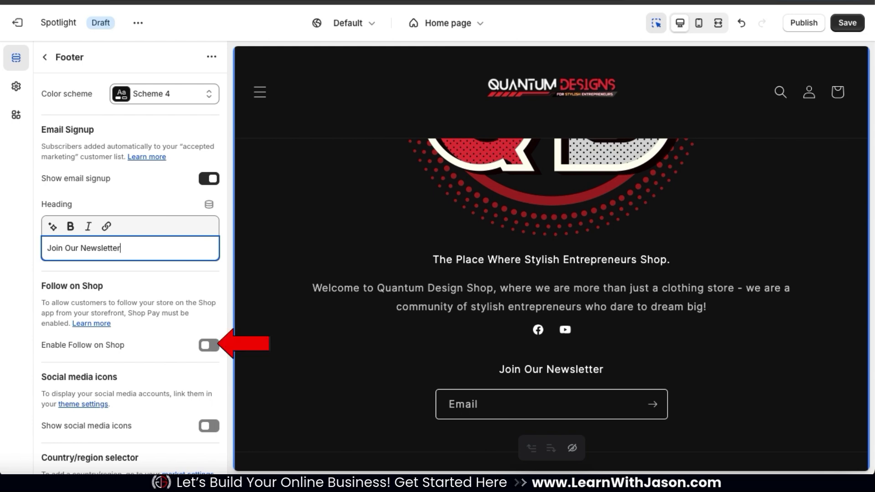
# Step: Enable Follow on Shop and show the social media icons in the footer
pyautogui.click(204, 346)
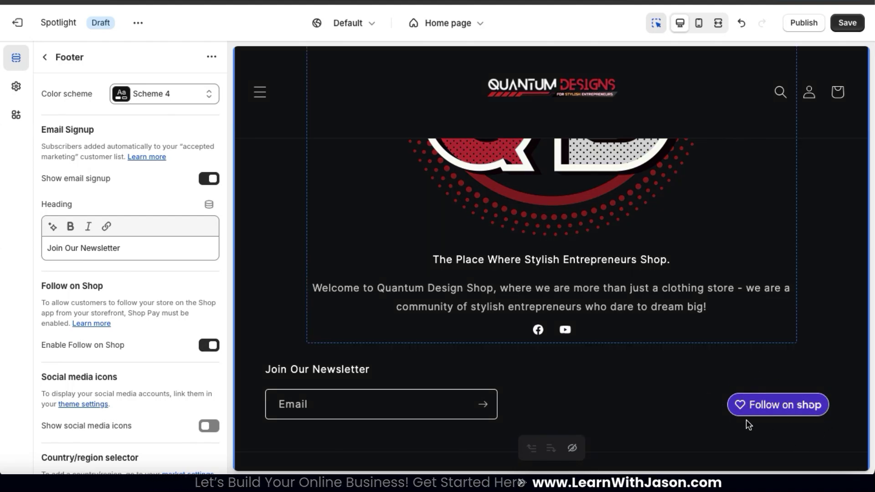
pyautogui.scroll(-3, 126, 405)
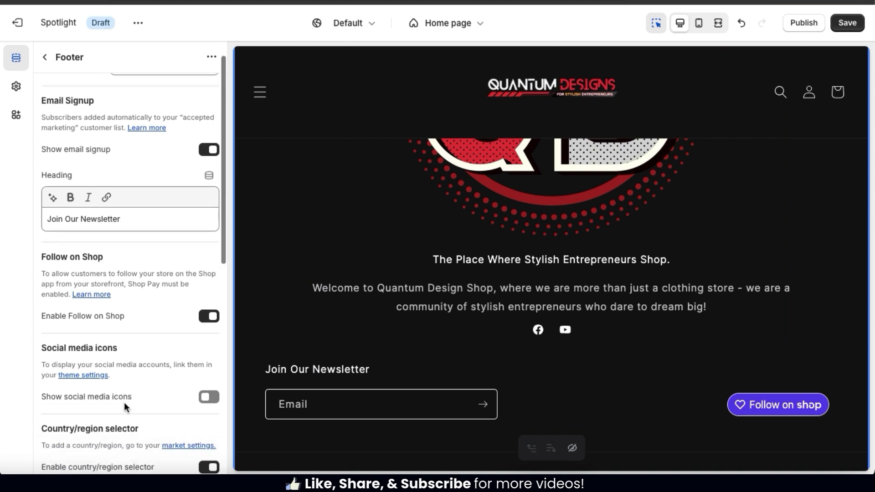
pyautogui.scroll(-1, 124, 403)
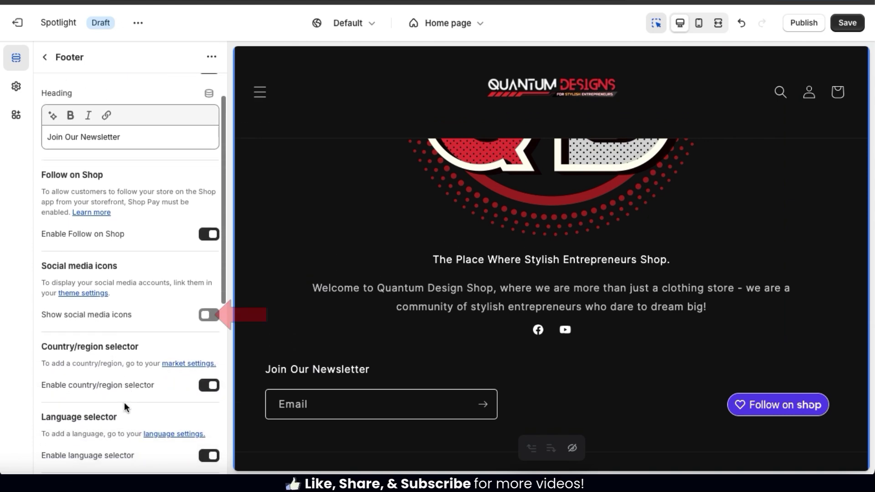
pyautogui.click(209, 315)
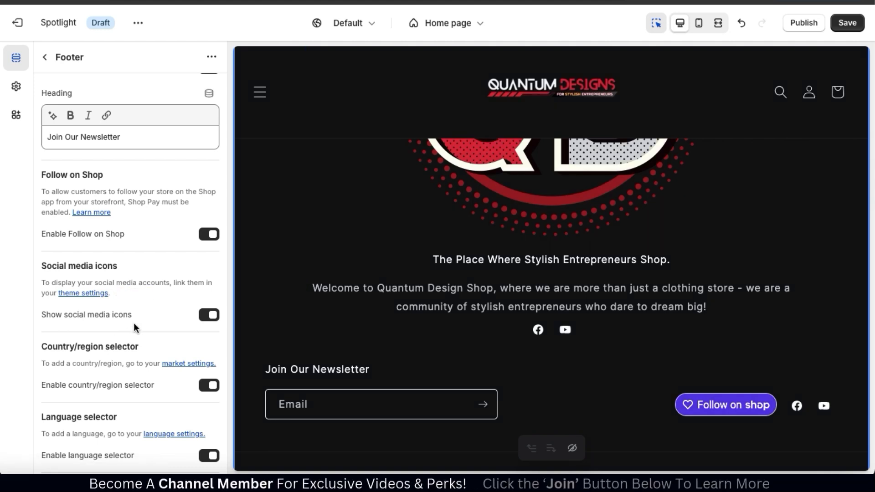
# Step: Review the footer's country and language selector, payment icon, policy link, spacing and padding settings
pyautogui.scroll(-1, 133, 323)
pyautogui.scroll(-5, 133, 322)
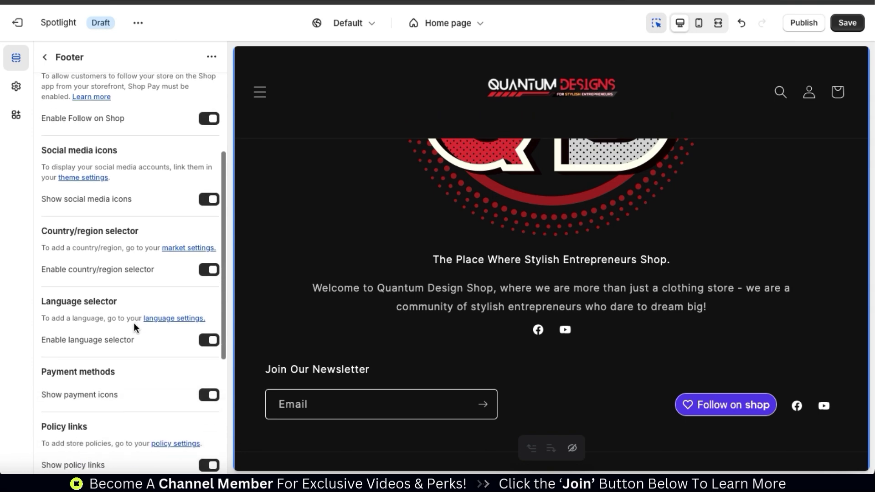
pyautogui.scroll(-1, 133, 323)
pyautogui.scroll(-3, 304, 339)
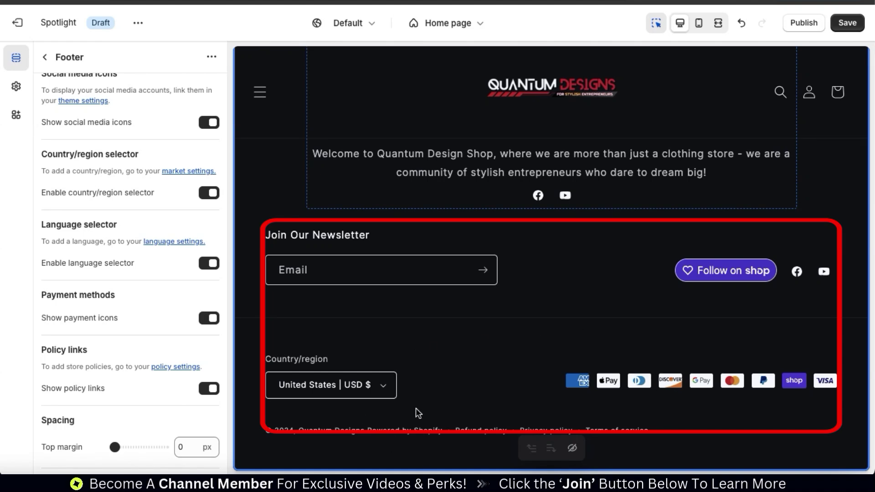
pyautogui.scroll(-4, 148, 338)
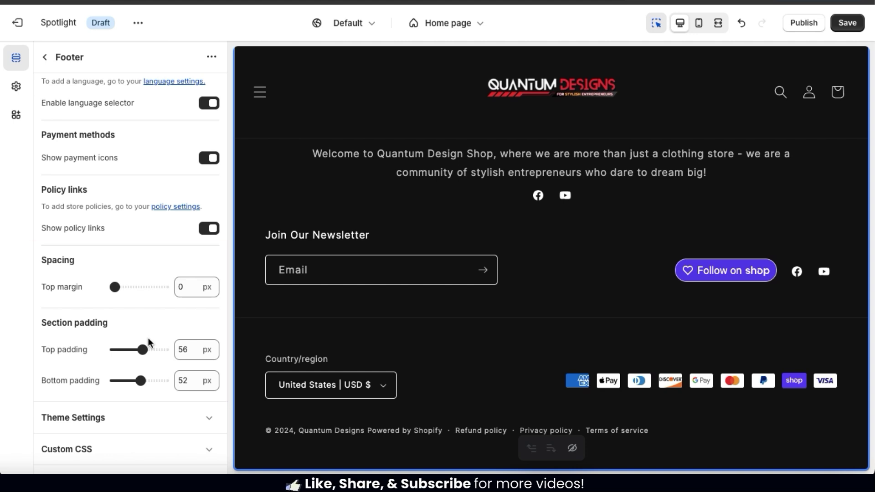
pyautogui.scroll(10, 149, 338)
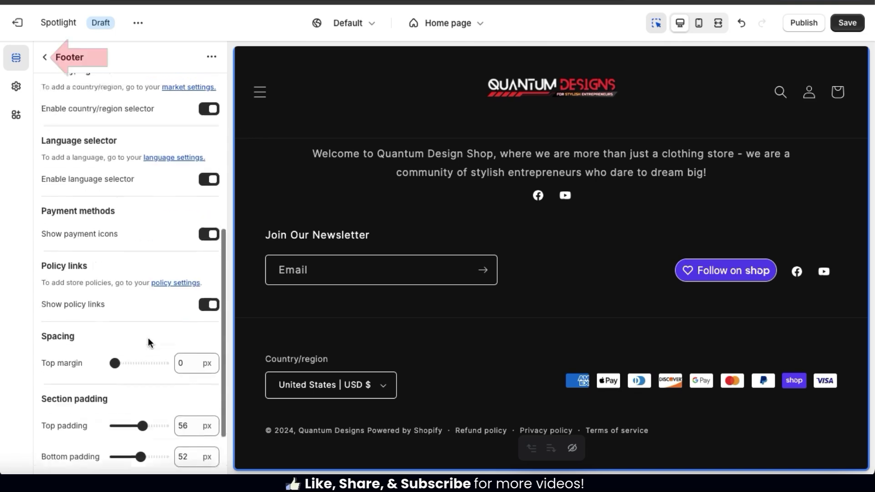
# Step: Leave the footer's settings and open its Brand information block
pyautogui.click(45, 58)
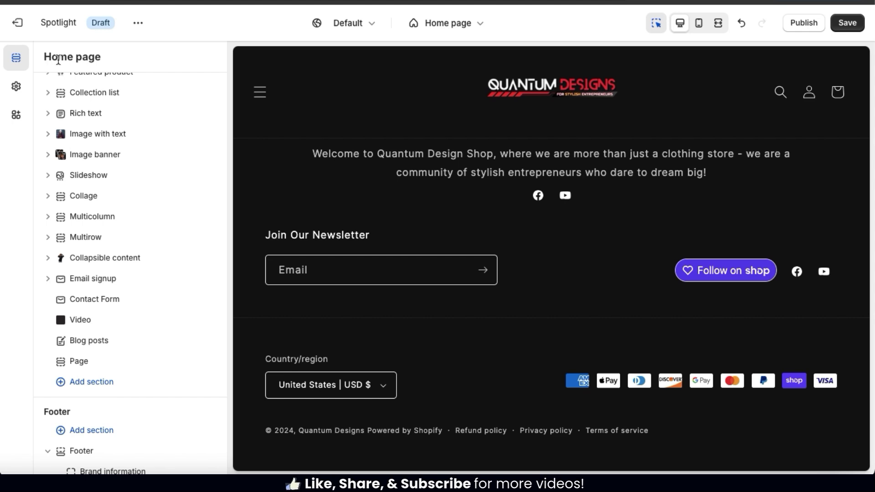
pyautogui.scroll(8, 384, 253)
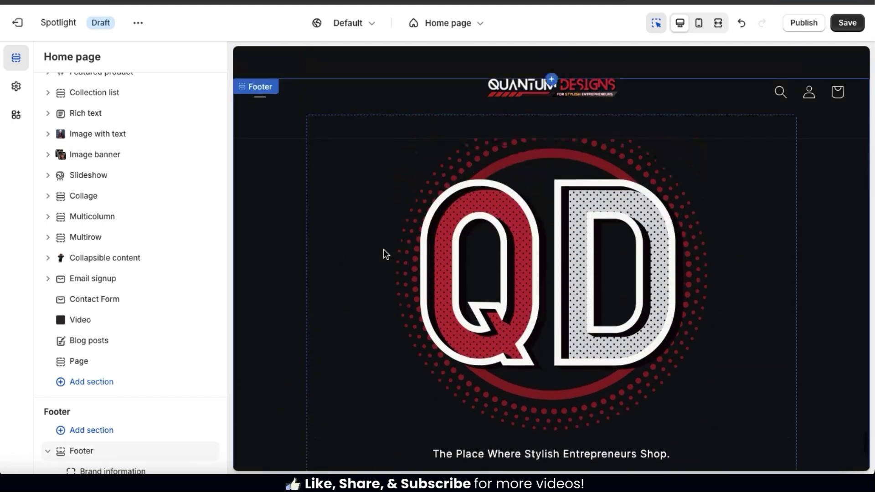
pyautogui.scroll(-1, 386, 254)
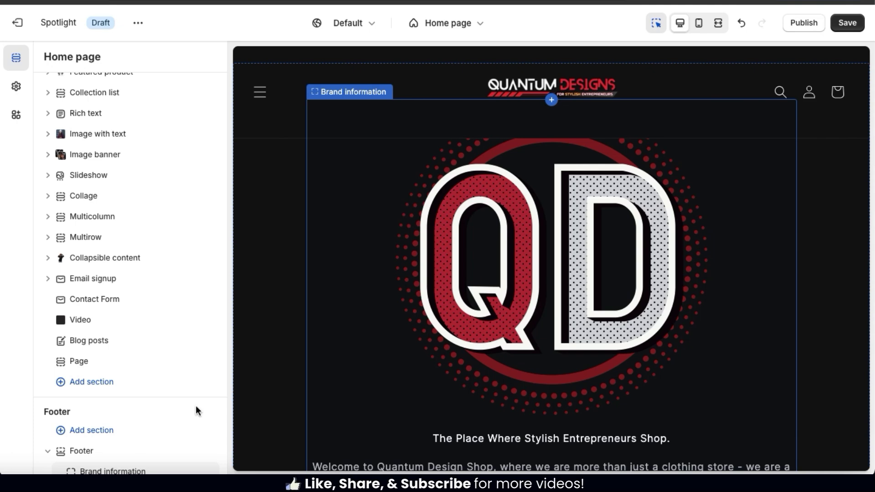
pyautogui.scroll(-1, 171, 412)
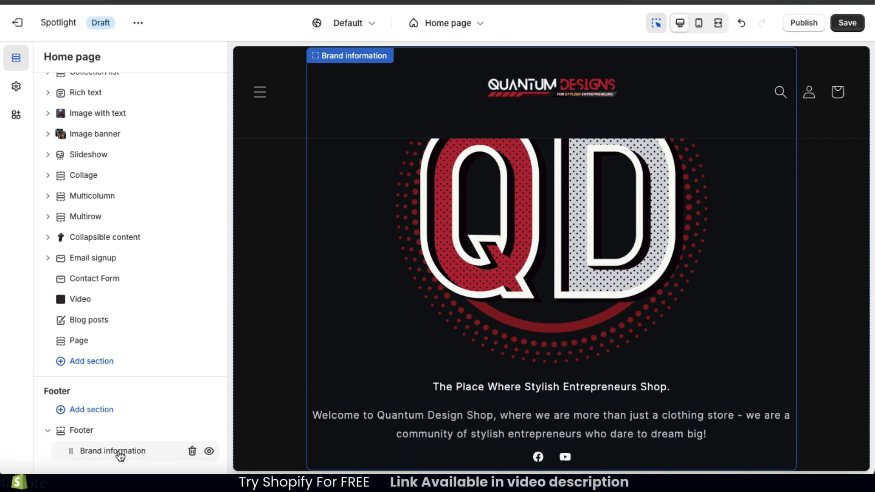
pyautogui.click(119, 454)
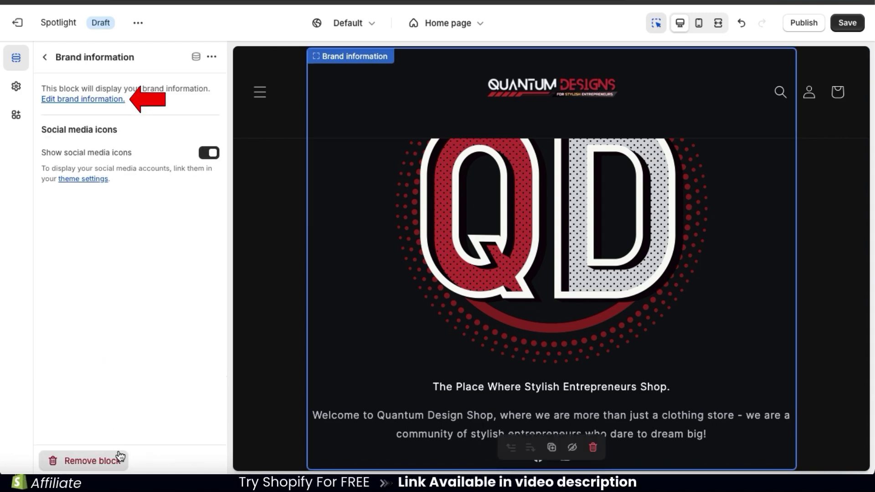
# Step: Open the theme's brand information settings and review the headline, description, image and image width
pyautogui.scroll(-1, 376, 391)
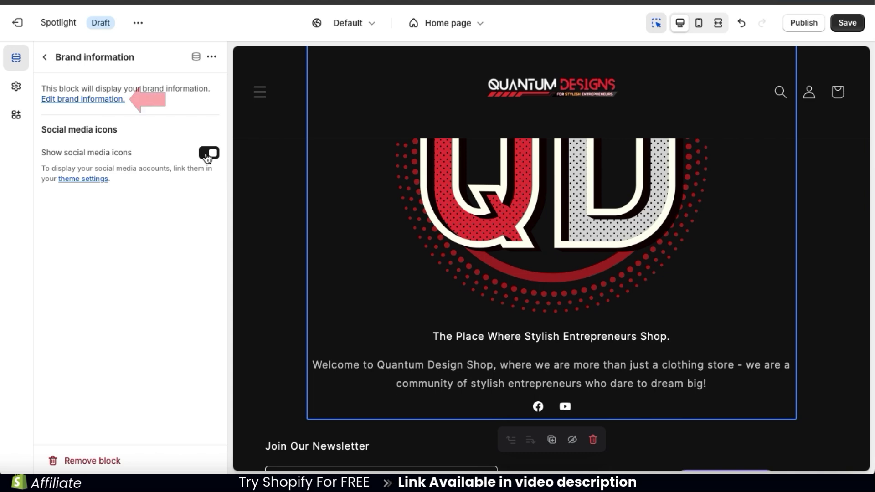
pyautogui.click(122, 107)
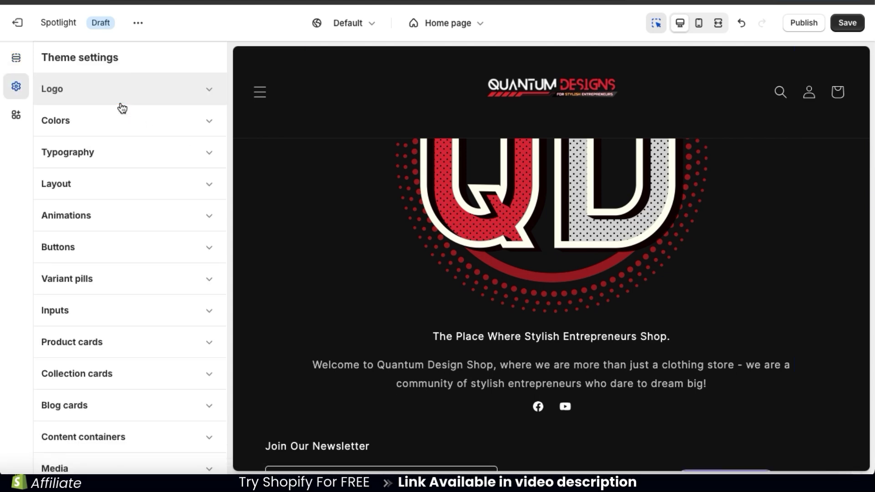
pyautogui.scroll(-5, 127, 189)
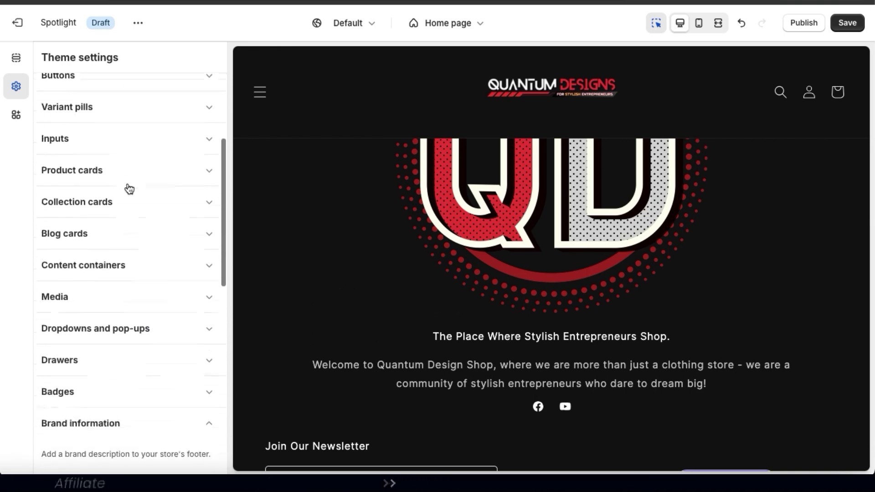
pyautogui.scroll(-5, 129, 188)
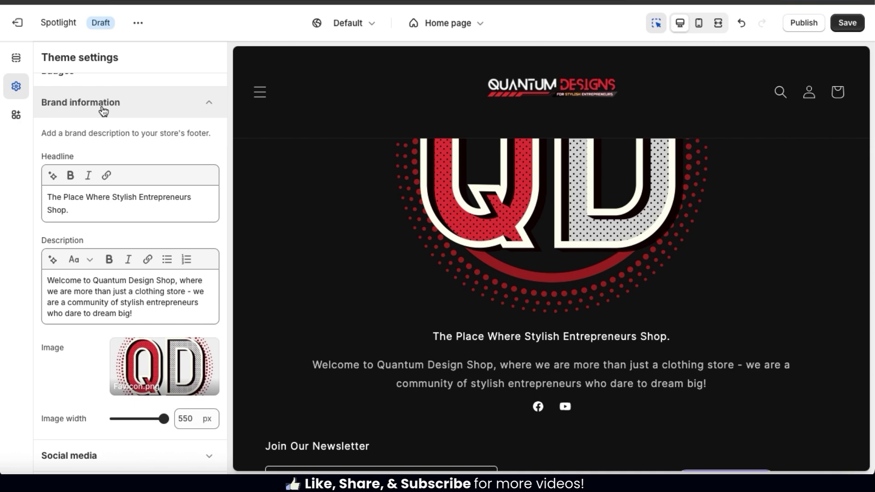
# Step: Turn off the social media icons in the footer's Brand information block and return to the section list
pyautogui.click(16, 60)
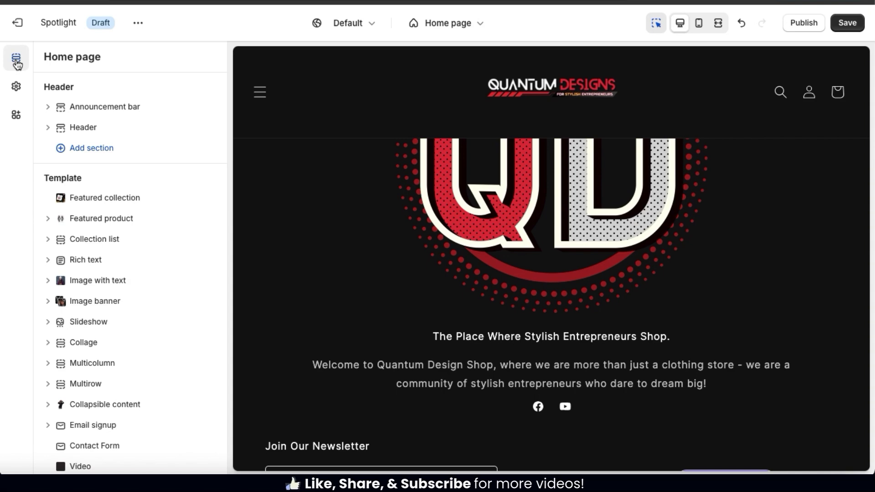
pyautogui.scroll(-4, 108, 312)
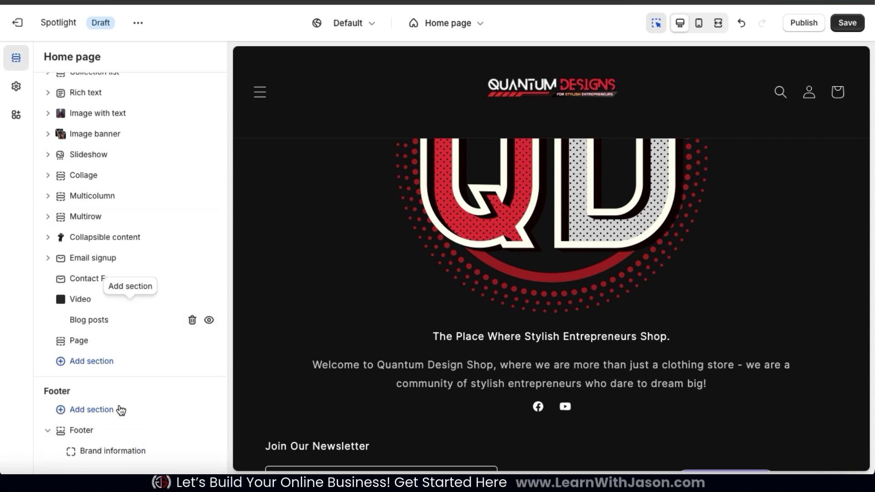
pyautogui.click(119, 452)
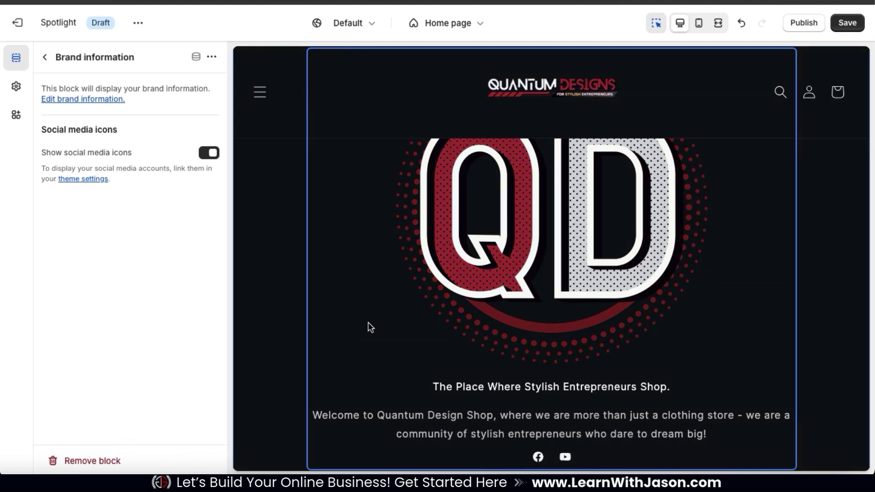
pyautogui.scroll(-2, 367, 326)
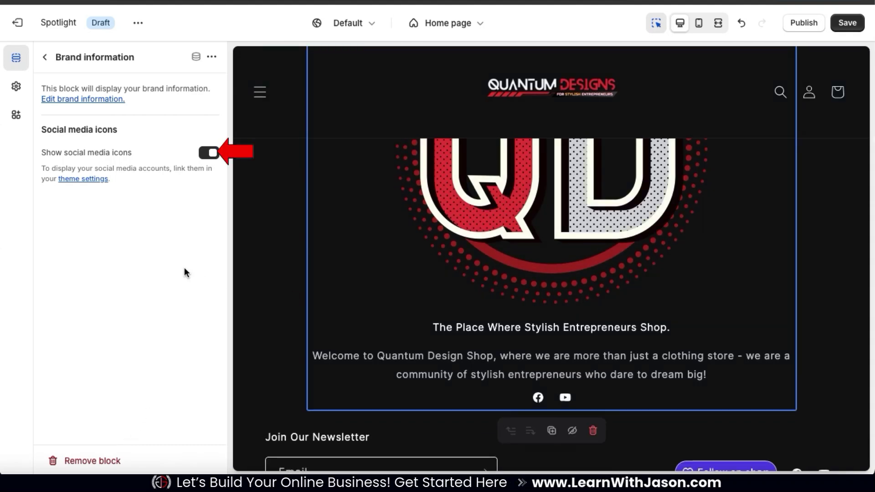
pyautogui.click(210, 155)
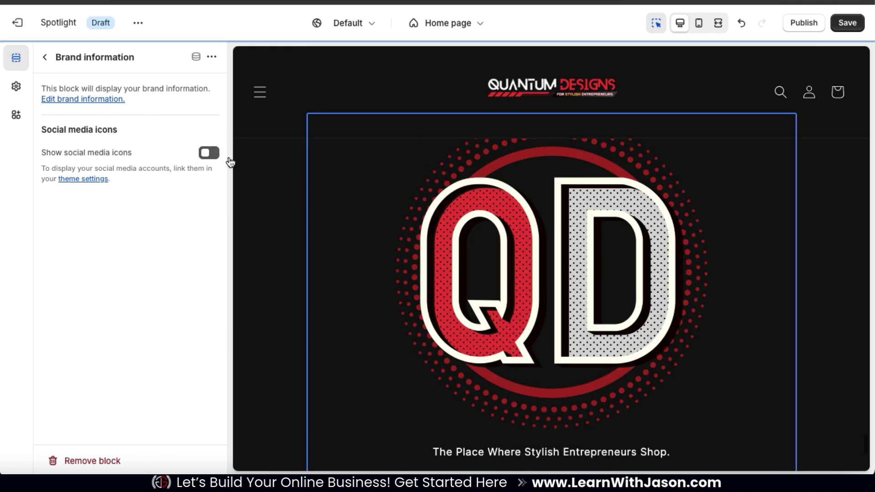
pyautogui.scroll(-2, 417, 272)
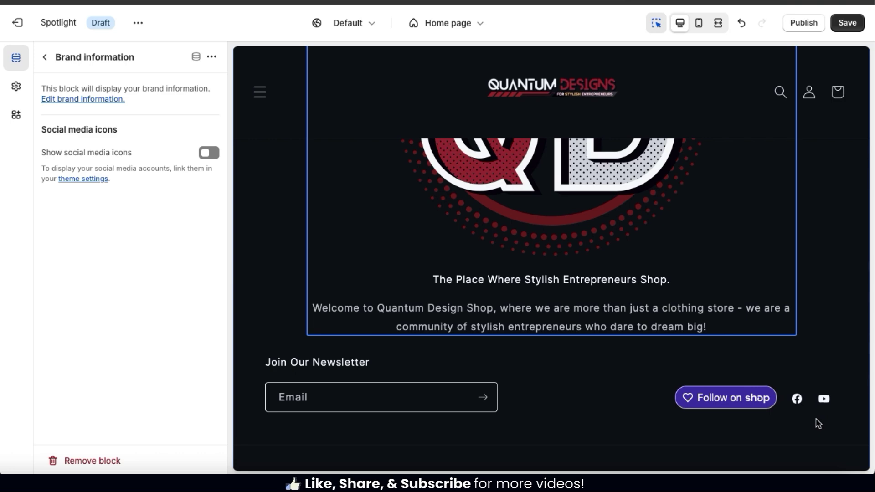
pyautogui.click(46, 59)
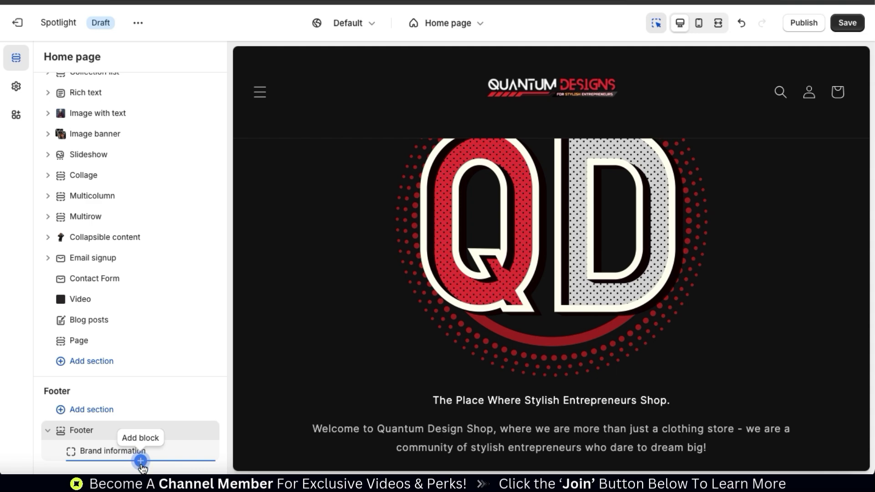
# Step: Add a Menu block below Brand information in the footer and set its heading to "Browse Store"
pyautogui.click(140, 461)
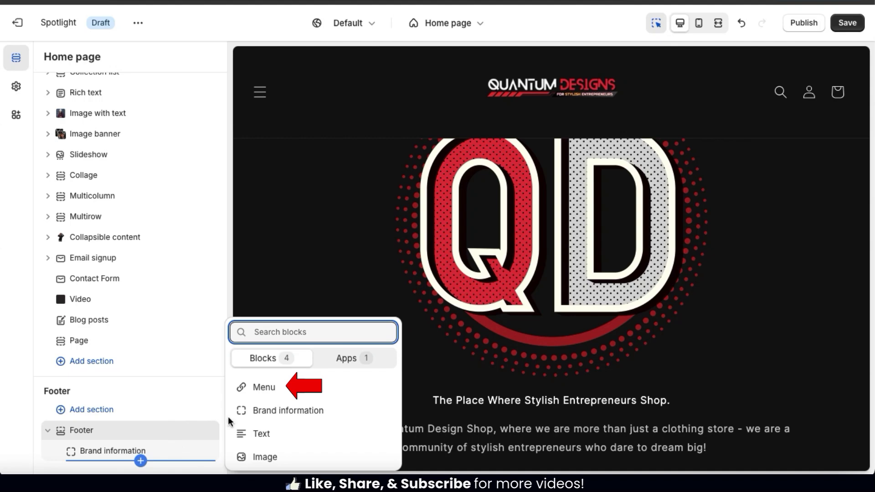
pyautogui.click(271, 391)
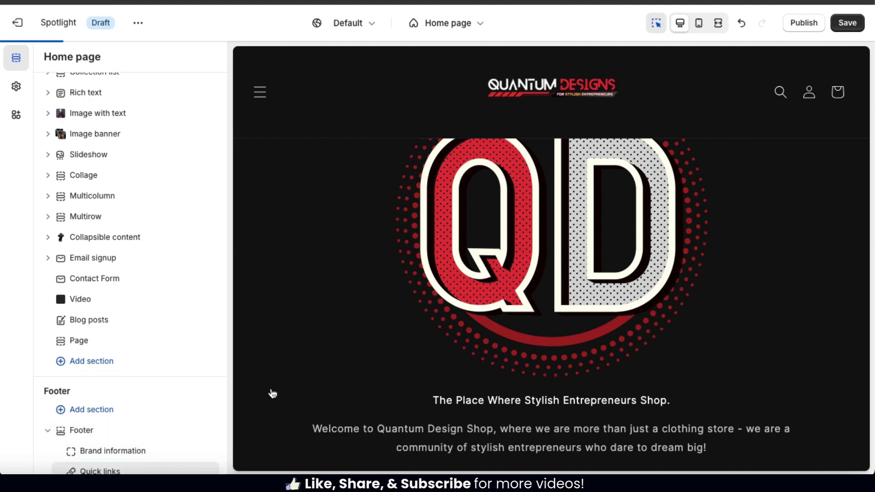
pyautogui.scroll(-1, 172, 364)
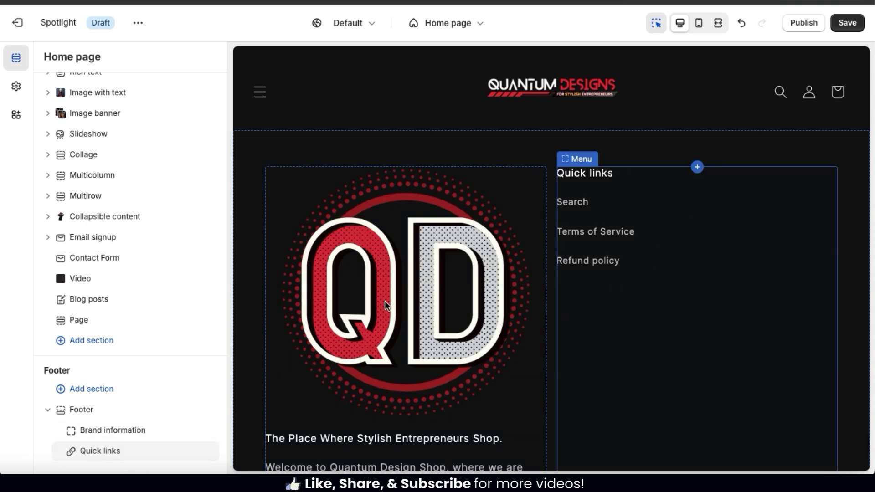
pyautogui.click(113, 453)
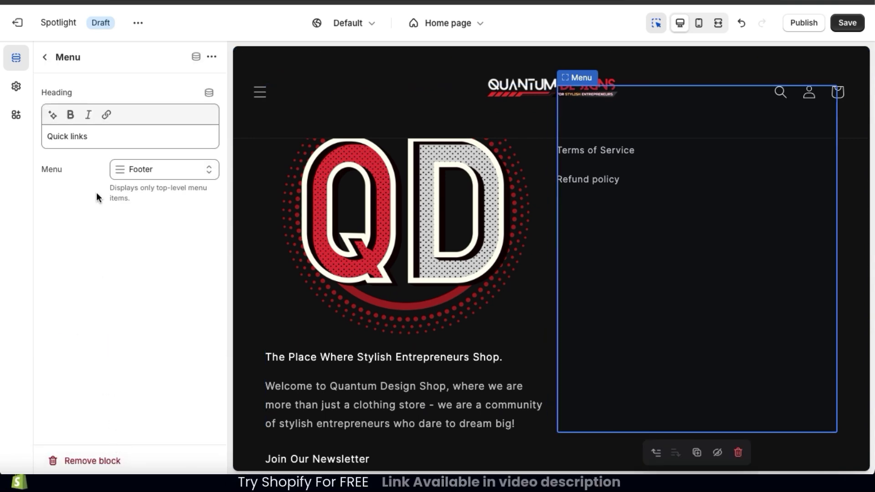
pyautogui.tripleClick(82, 137)
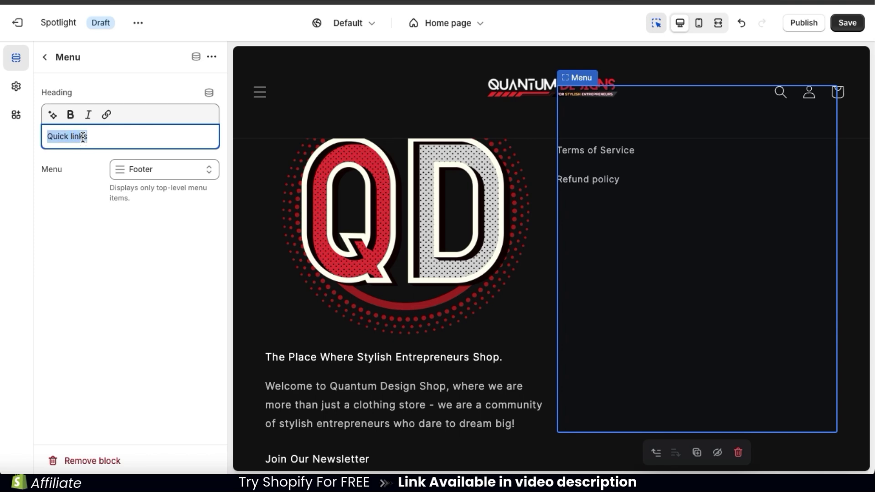
pyautogui.write('Browse Store')
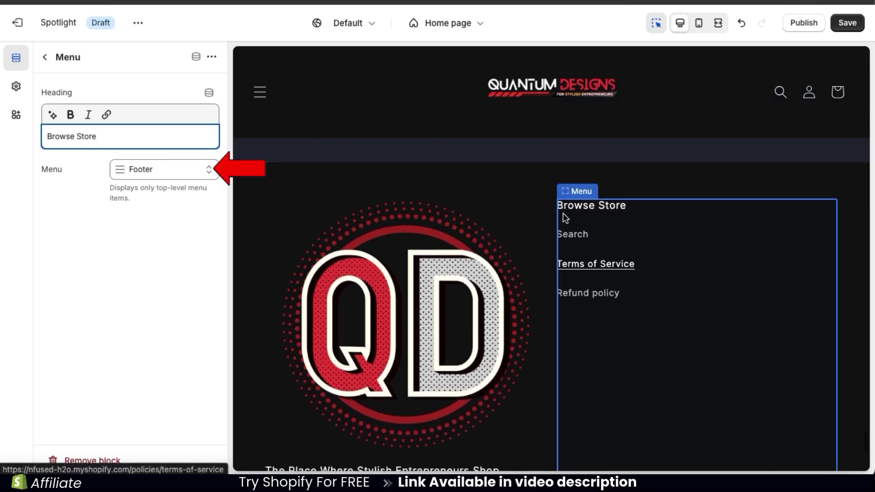
# Step: Replace the Browse Store block's menu with Main Menu and leave the block's settings
pyautogui.click(209, 178)
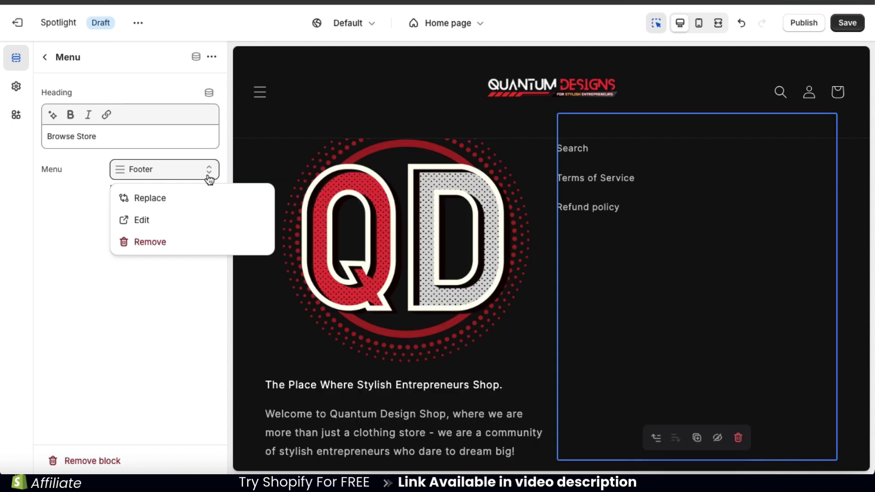
pyautogui.click(182, 201)
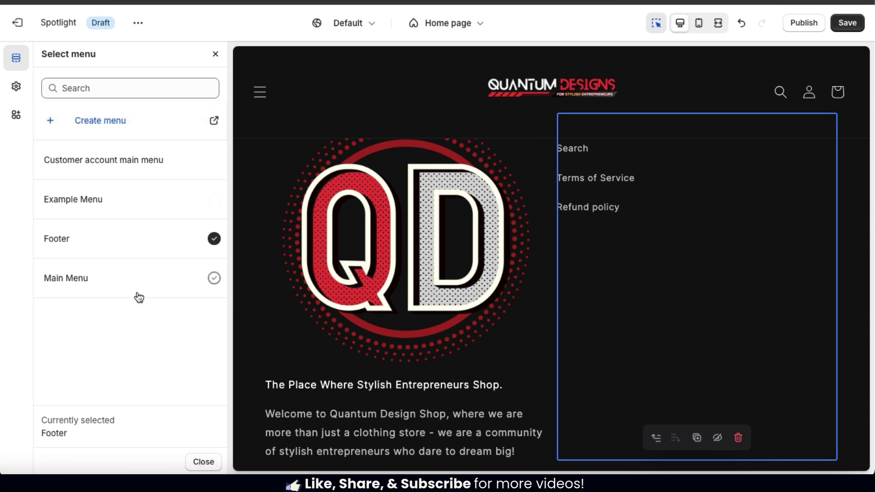
pyautogui.click(114, 292)
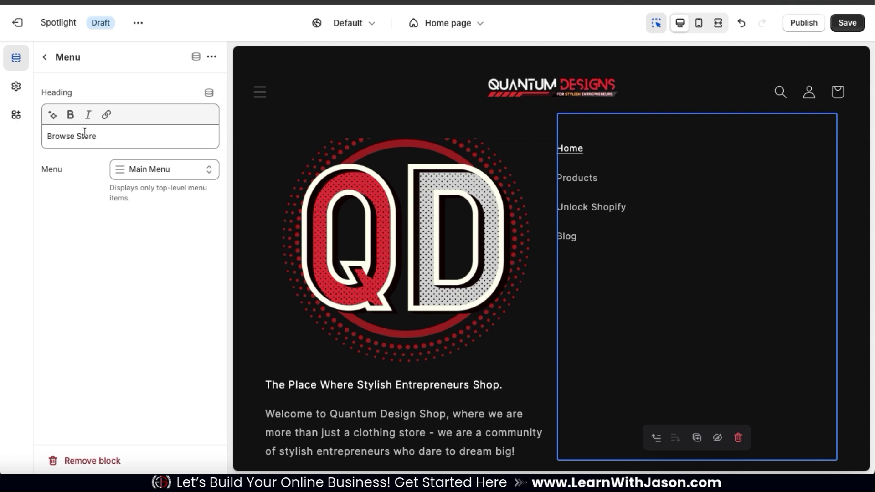
pyautogui.click(47, 60)
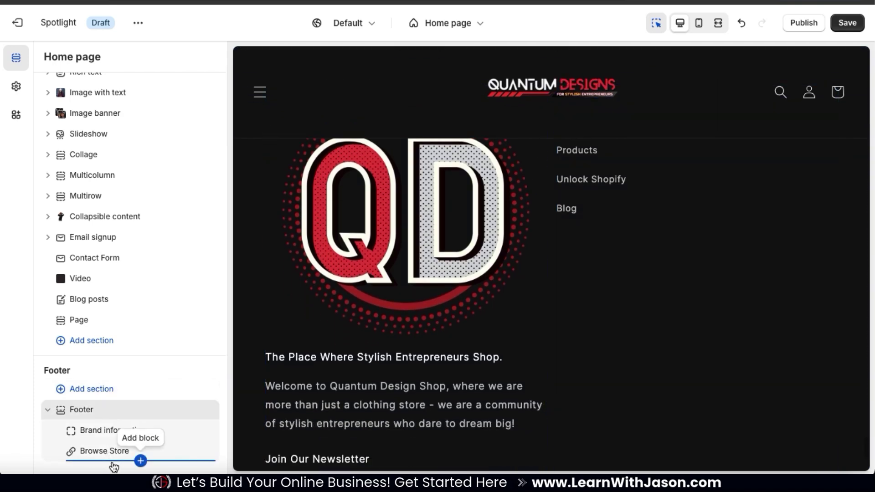
# Step: Add a Text block to the footer below the Browse Store block
pyautogui.click(140, 462)
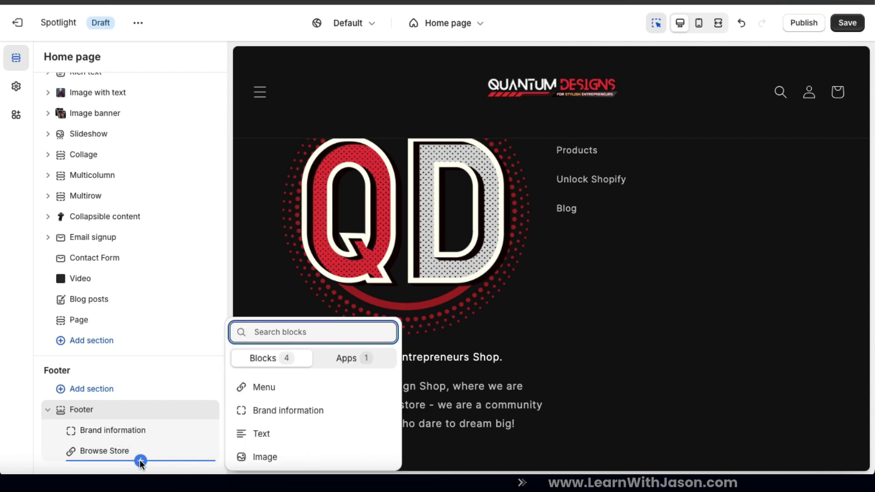
pyautogui.click(269, 441)
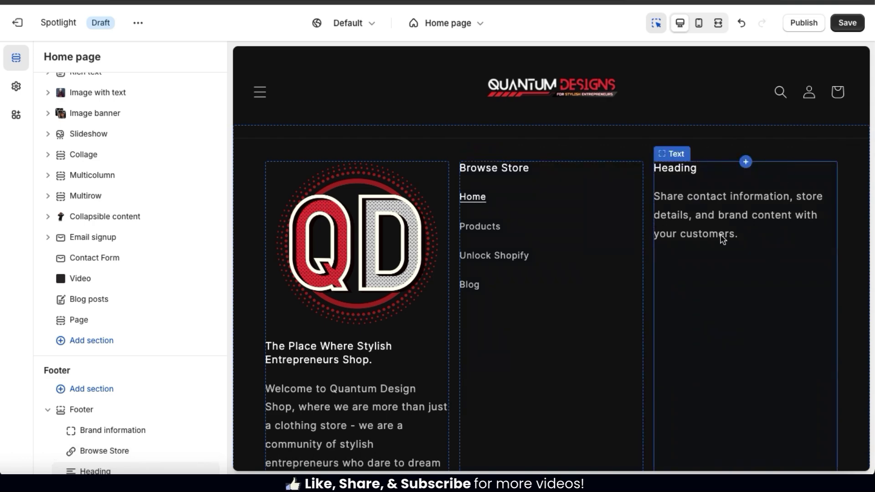
pyautogui.scroll(-1, 120, 422)
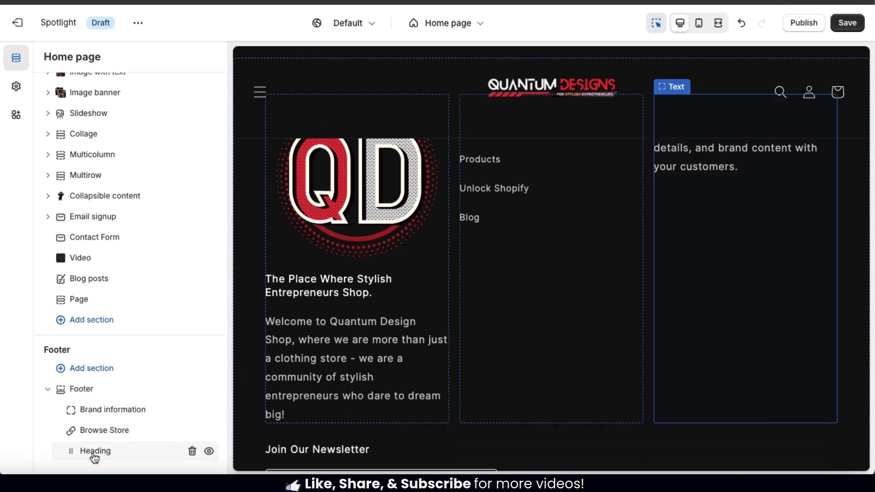
# Step: Set the Text block's heading to "About Us" and its subtext to "Welcome to Quantum Designs. The Place Where Stylish Entrepreneurs Shop."
pyautogui.click(94, 457)
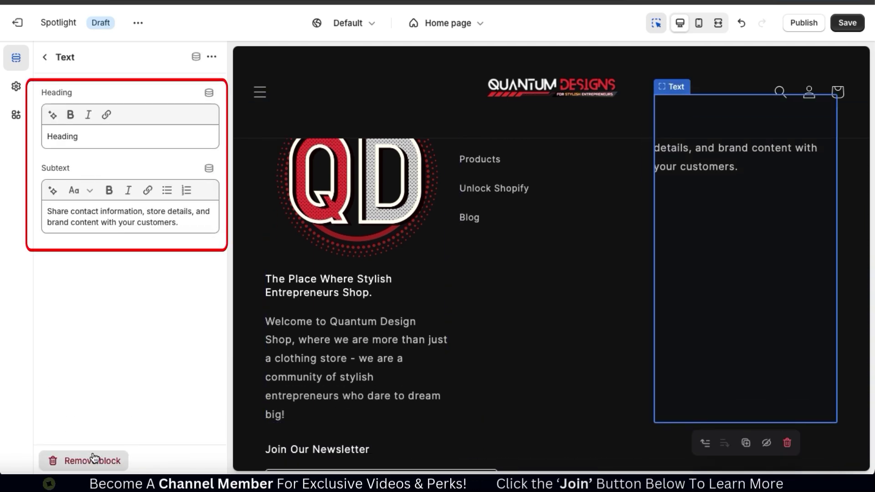
pyautogui.scroll(2, 713, 333)
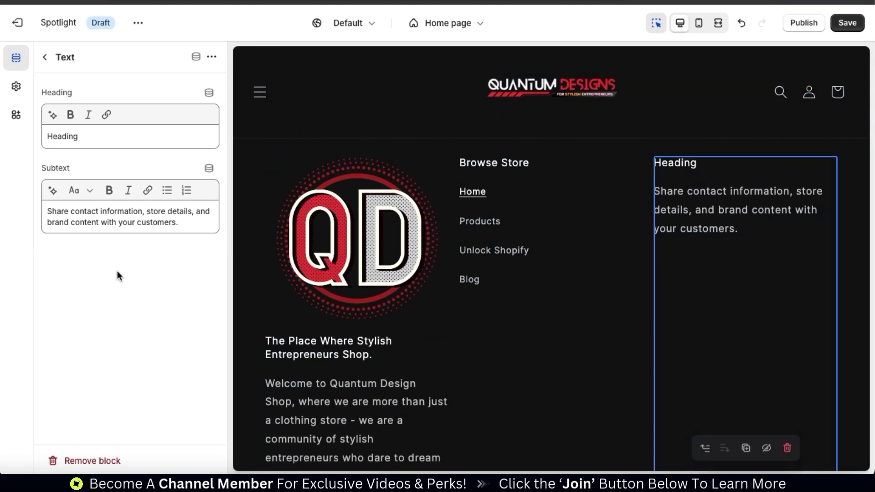
pyautogui.doubleClick(77, 138)
pyautogui.write('About Us')
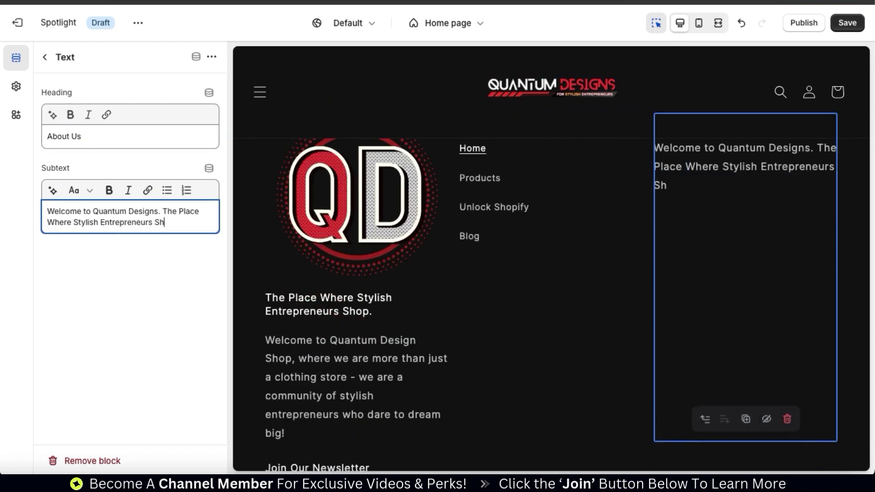
pyautogui.write('op.')
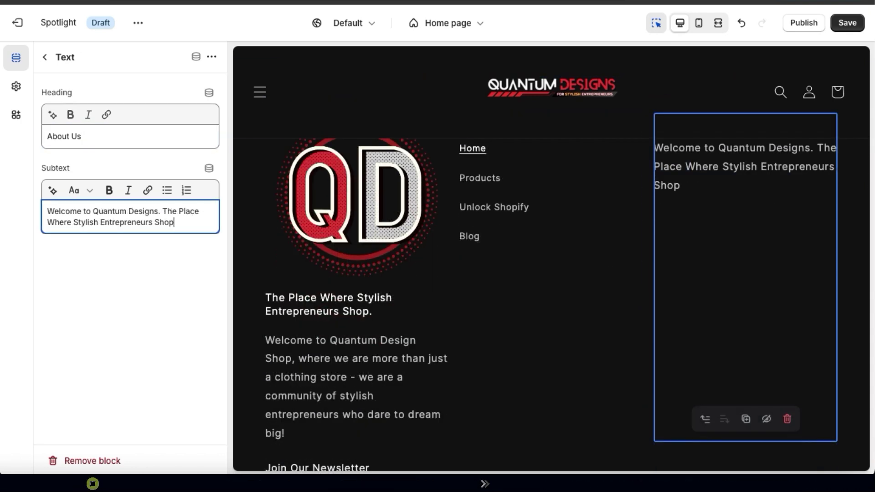
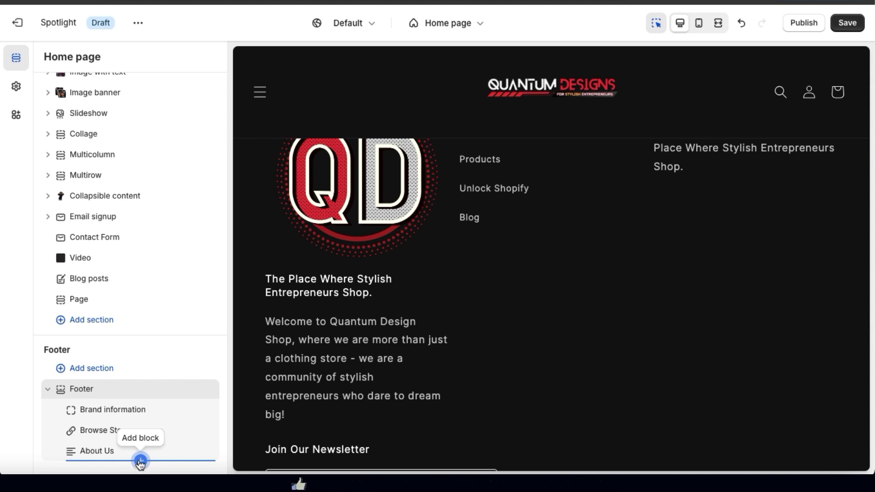
# Step: Add an Image block to the footer below the About Us block and open its settings
pyautogui.click(141, 461)
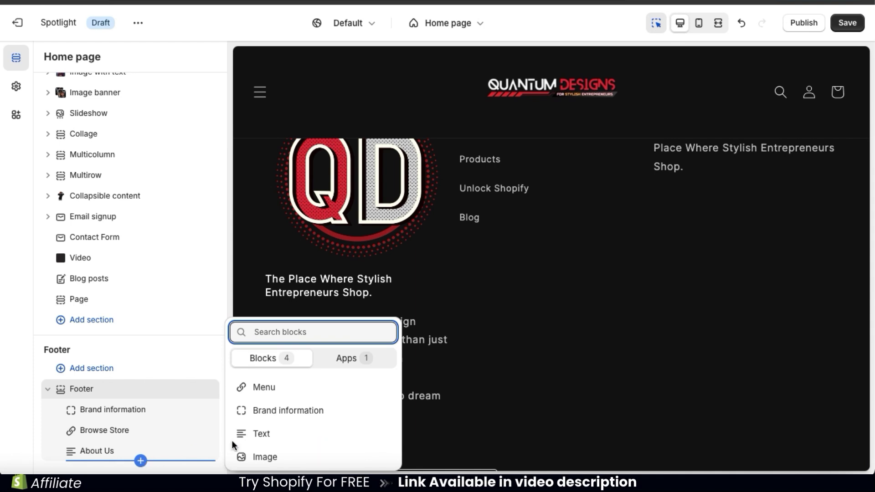
pyautogui.click(265, 457)
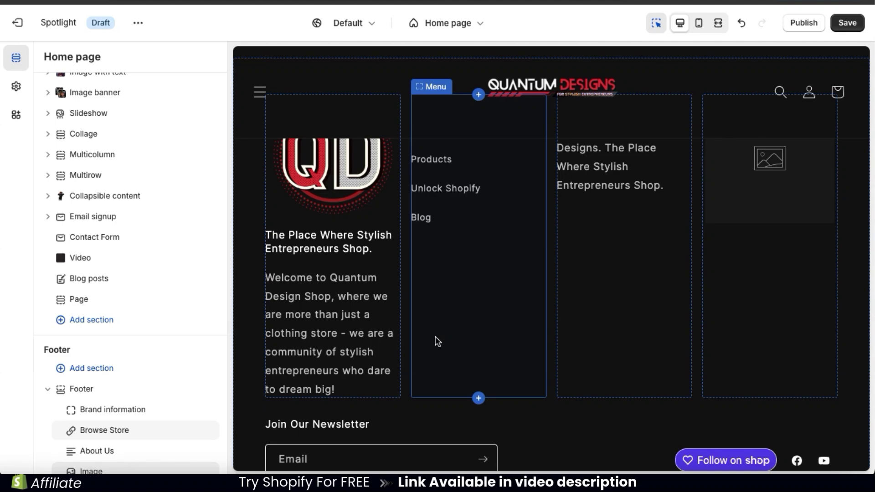
pyautogui.scroll(1, 436, 341)
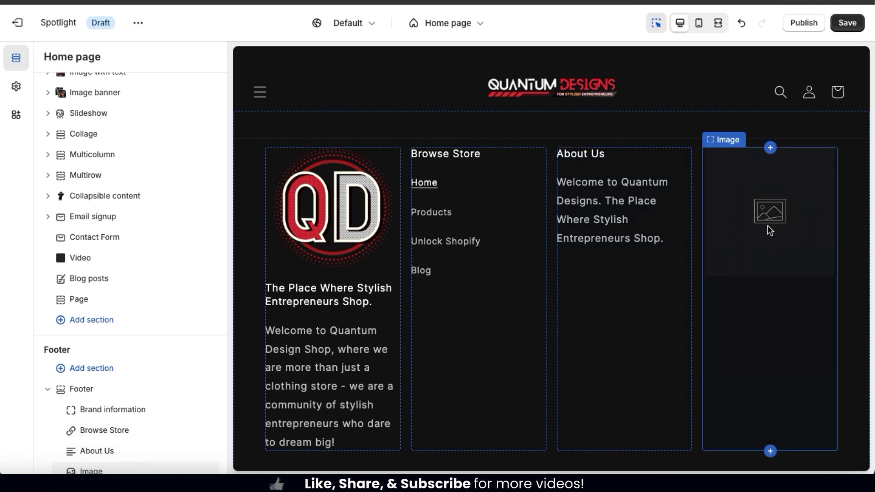
pyautogui.scroll(-1, 131, 450)
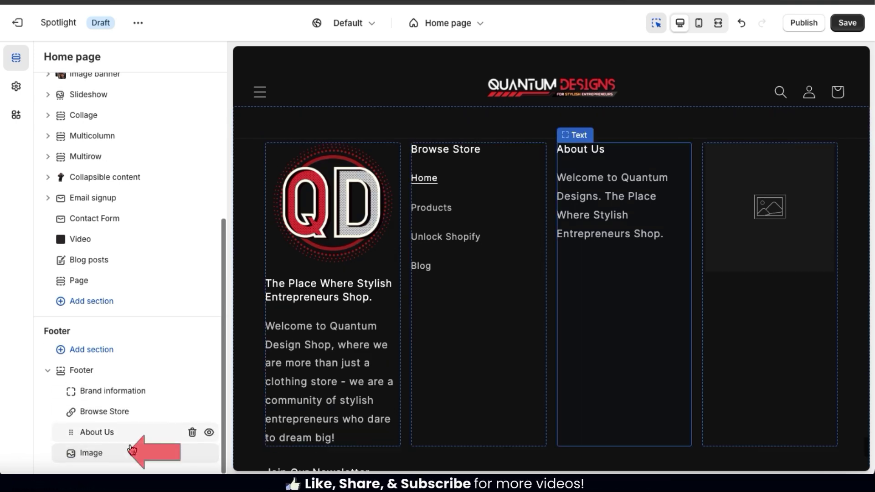
pyautogui.click(95, 458)
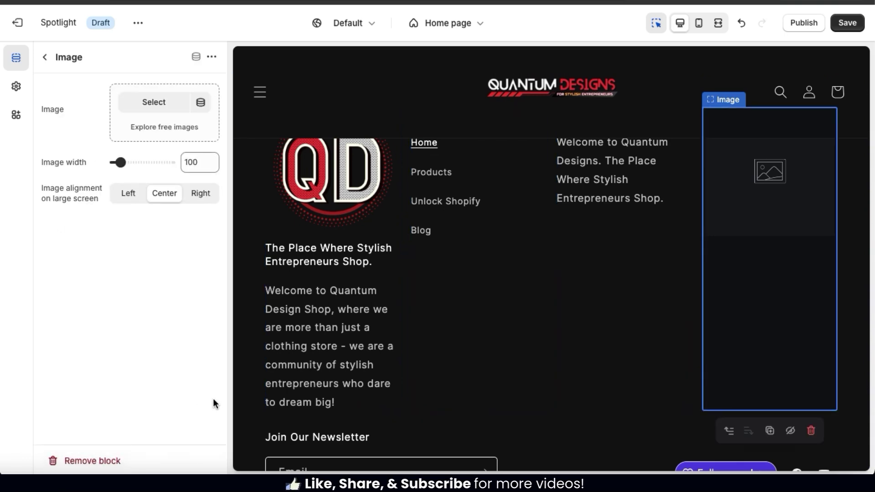
pyautogui.scroll(2, 432, 351)
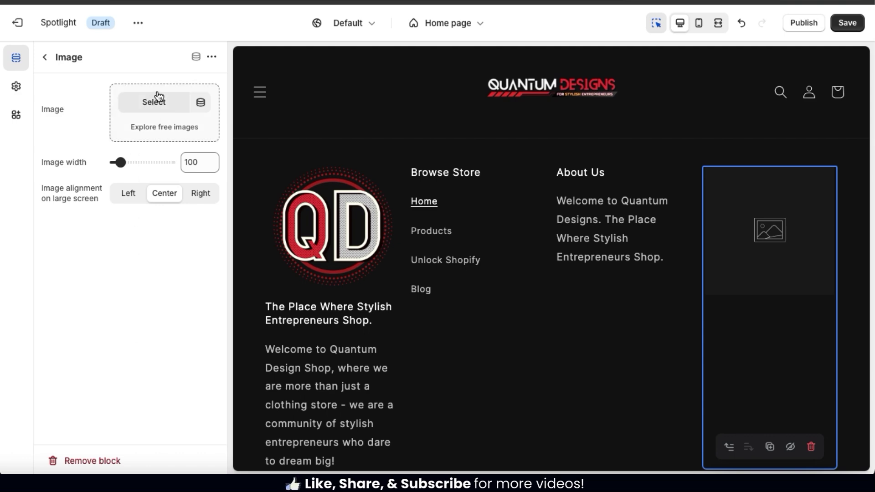
# Step: Upload Products Square.png and use it as the footer Image block's picture
pyautogui.click(148, 109)
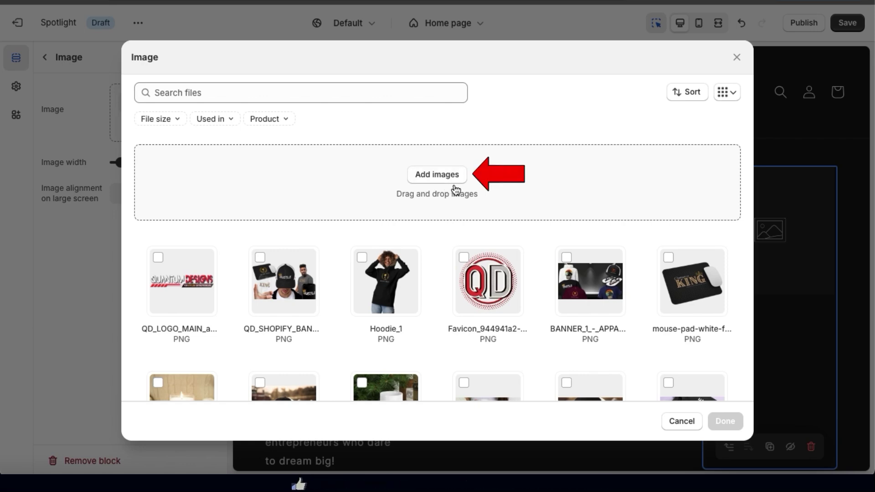
pyautogui.click(440, 182)
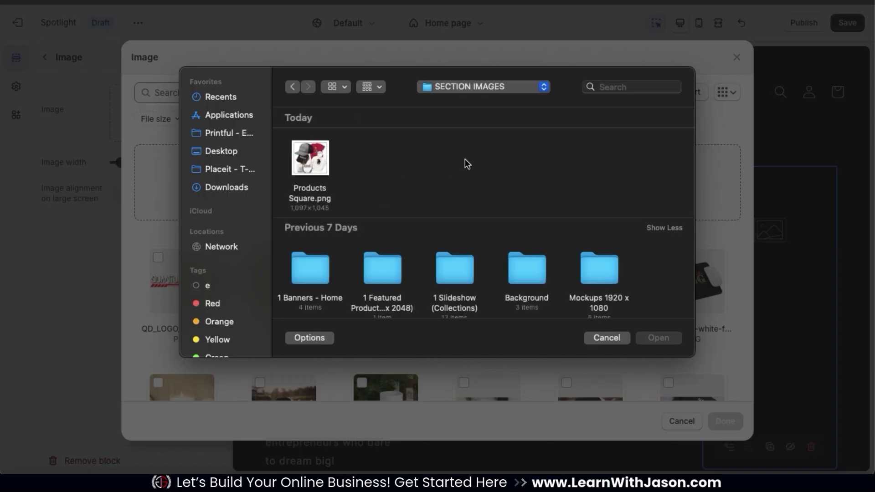
pyautogui.doubleClick(299, 159)
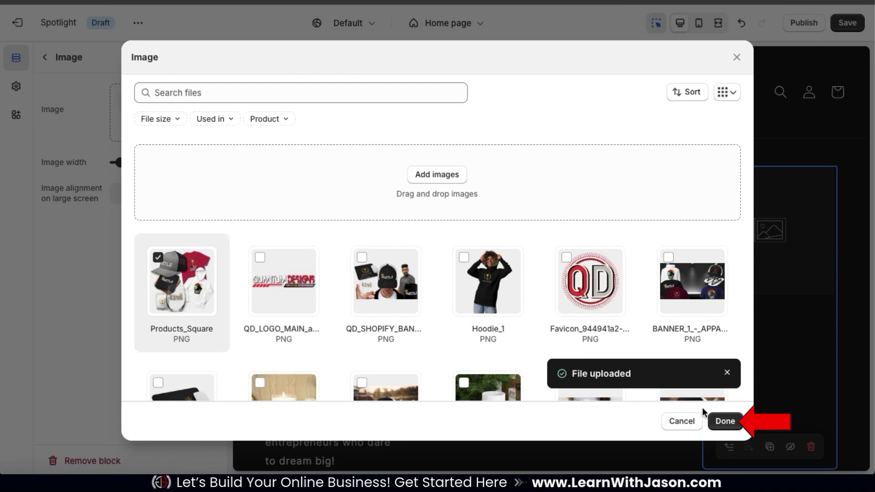
pyautogui.click(726, 421)
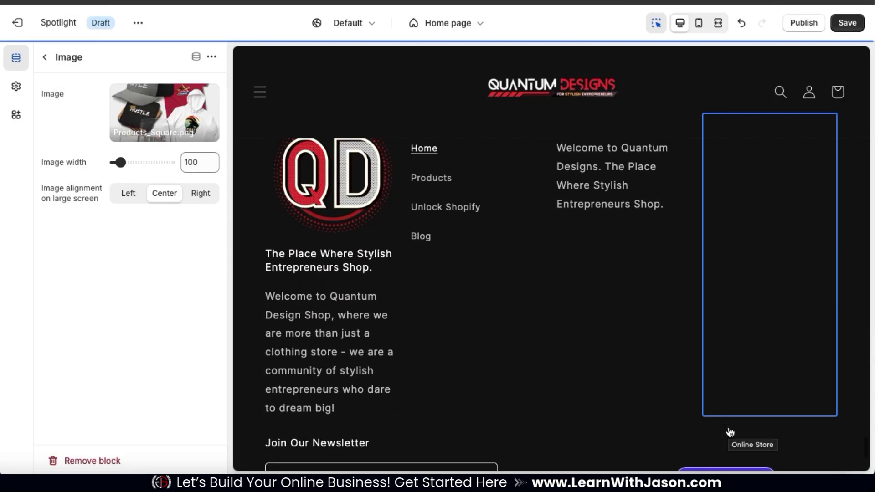
# Step: Set the footer image's width to 210 and leave the Image block's settings
pyautogui.scroll(1, 665, 348)
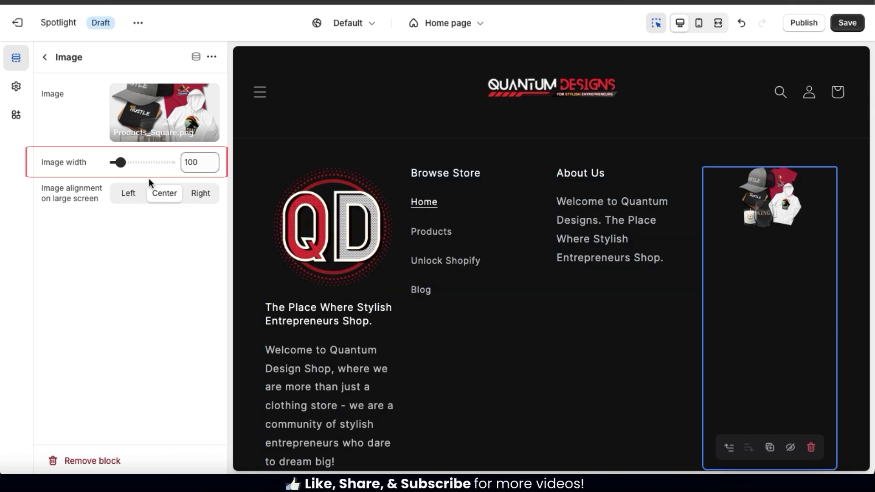
pyautogui.moveTo(121, 163); pyautogui.dragTo(132, 163)
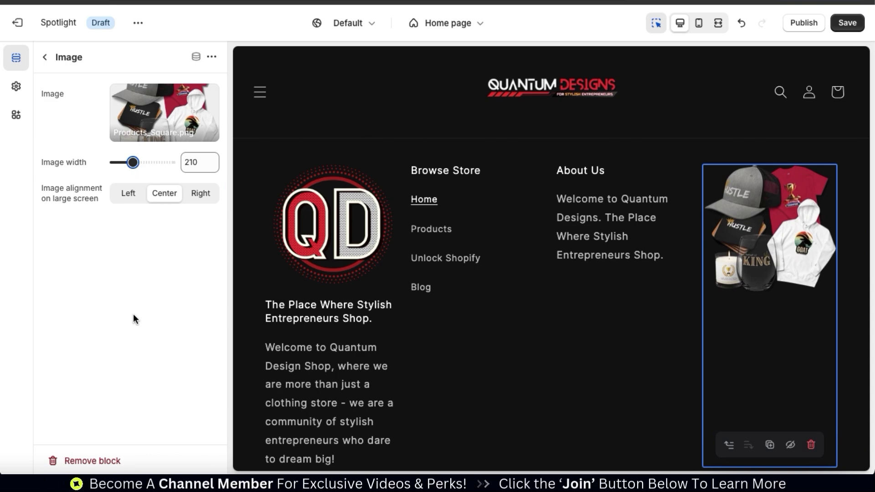
pyautogui.click(47, 57)
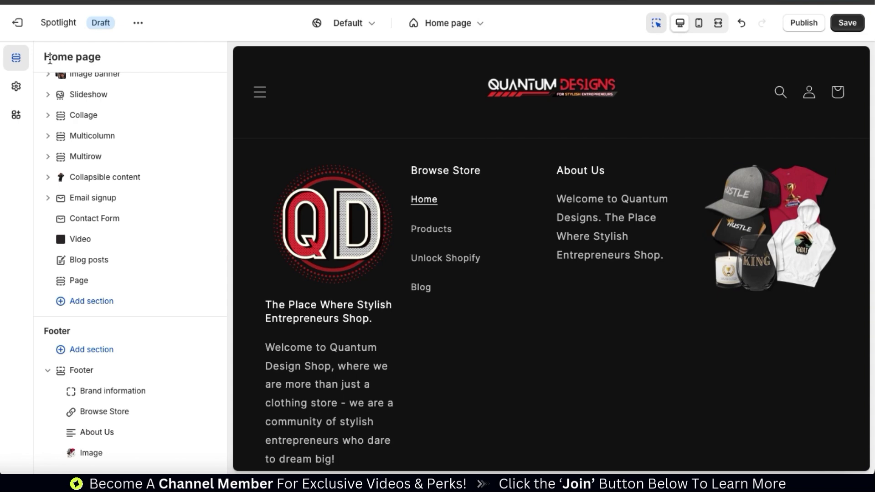
# Step: Review the whole footer in the fullscreen preview, from the brand information down to the payment icons and policy links
pyautogui.scroll(-1, 240, 232)
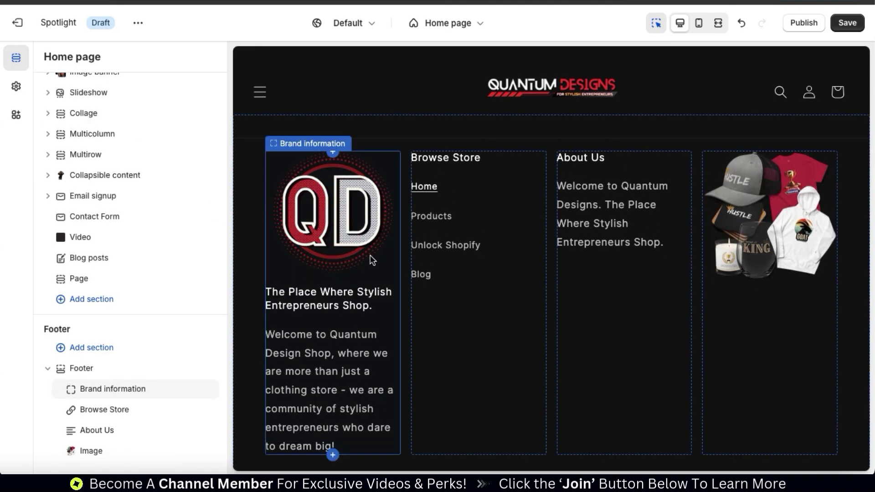
pyautogui.click(726, 29)
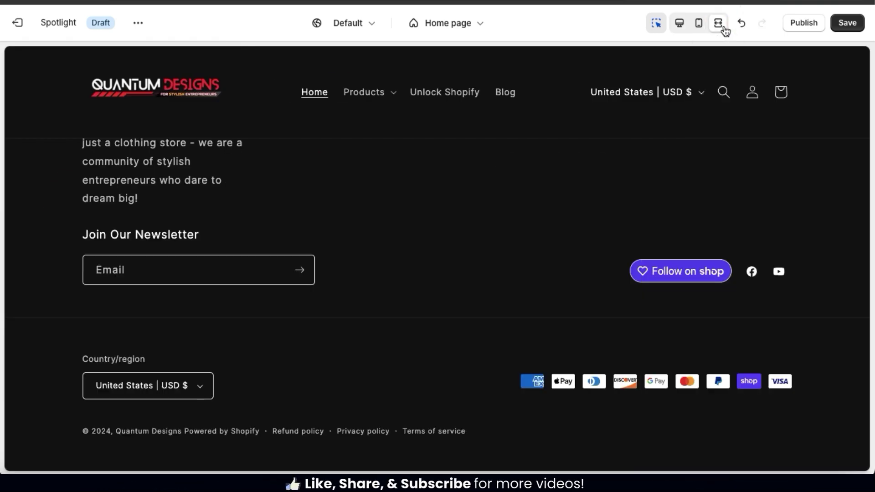
pyautogui.scroll(7, 673, 199)
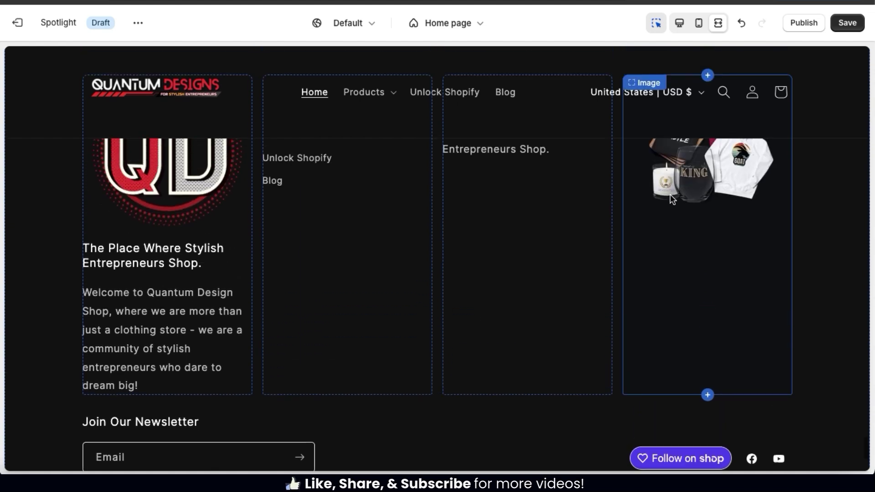
pyautogui.scroll(-3, 670, 195)
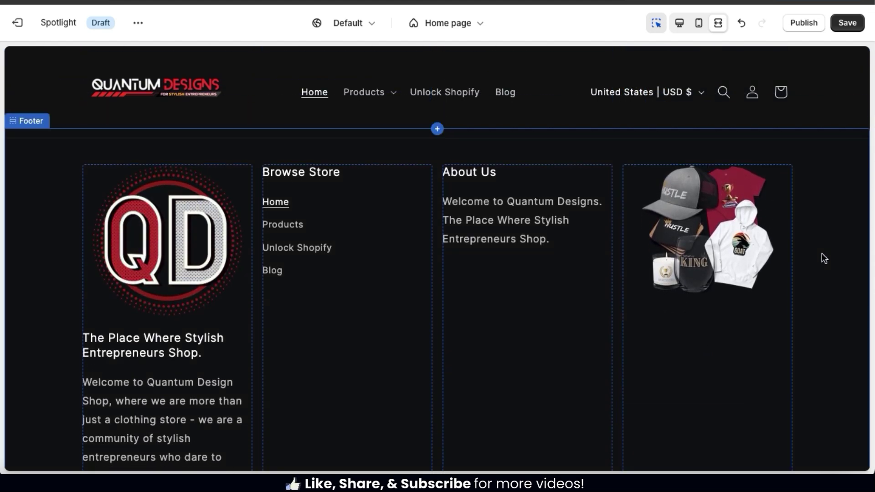
pyautogui.scroll(-4, 824, 259)
pyautogui.scroll(-2, 822, 254)
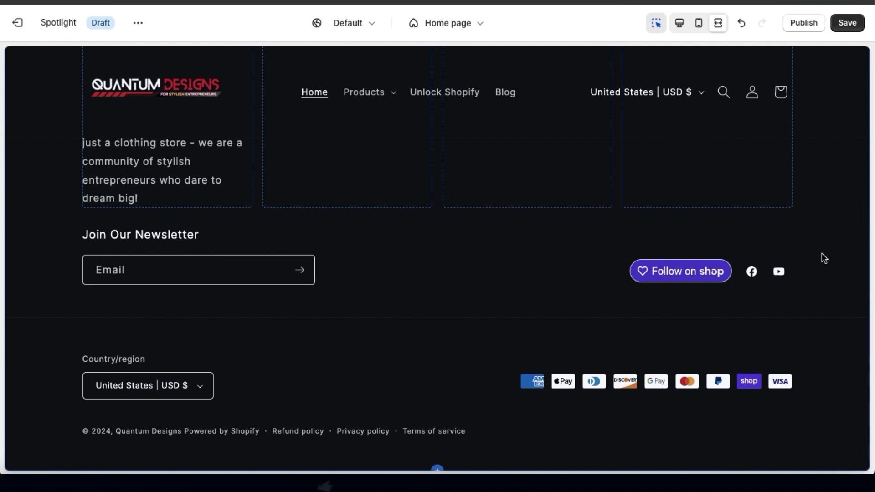
pyautogui.scroll(5, 755, 151)
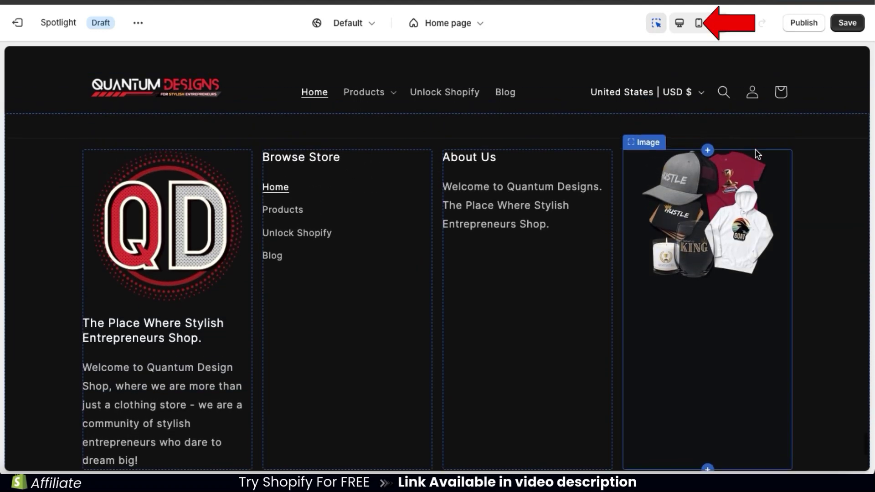
# Step: Check the footer's stacked layout in the mobile preview, then return to the desktop preview and look over its columns
pyautogui.click(699, 24)
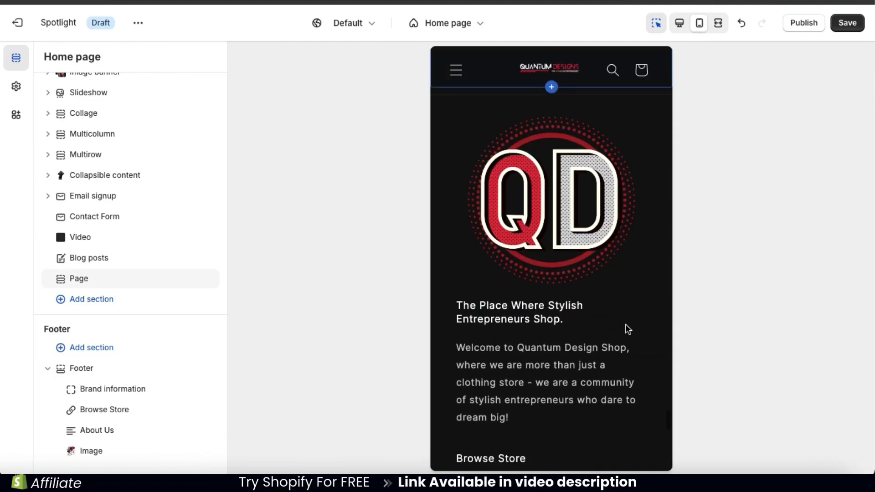
pyautogui.scroll(-6, 625, 324)
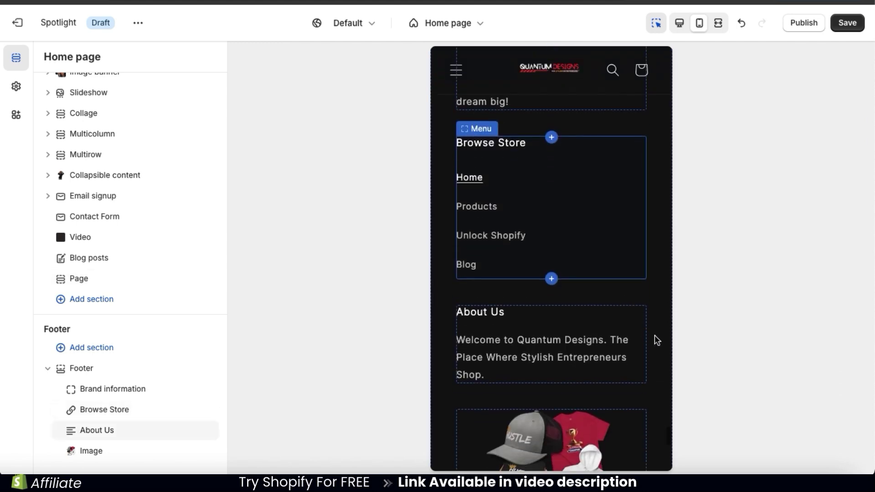
pyautogui.scroll(-5, 661, 341)
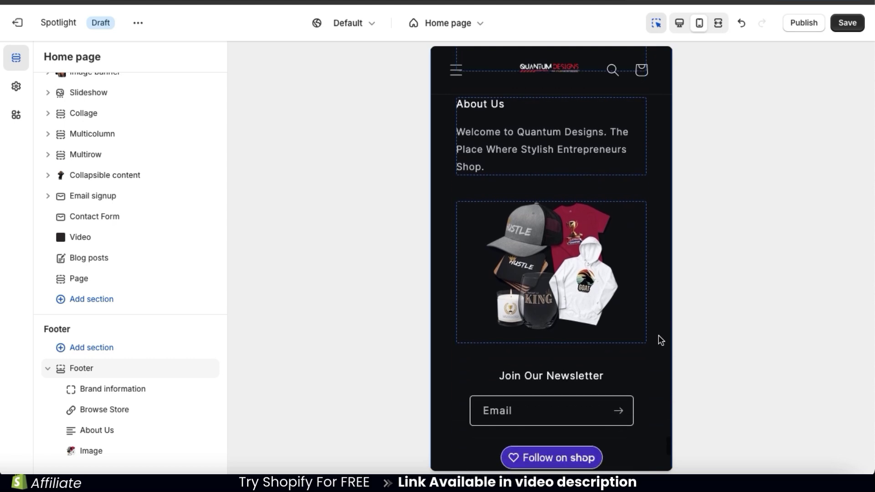
pyautogui.scroll(-6, 660, 341)
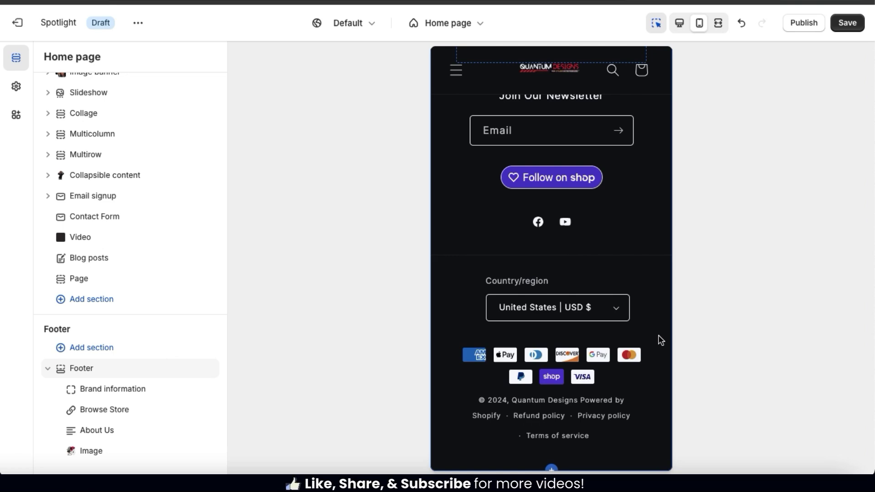
pyautogui.click(683, 27)
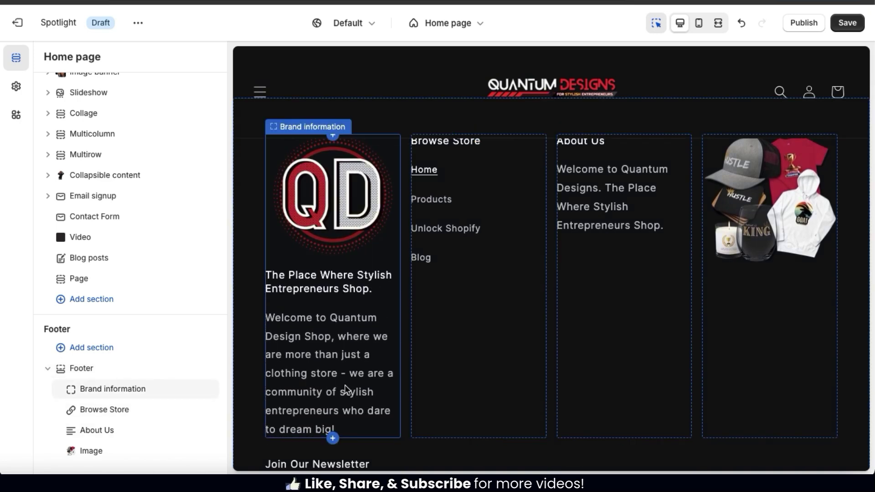
pyautogui.scroll(1, 634, 305)
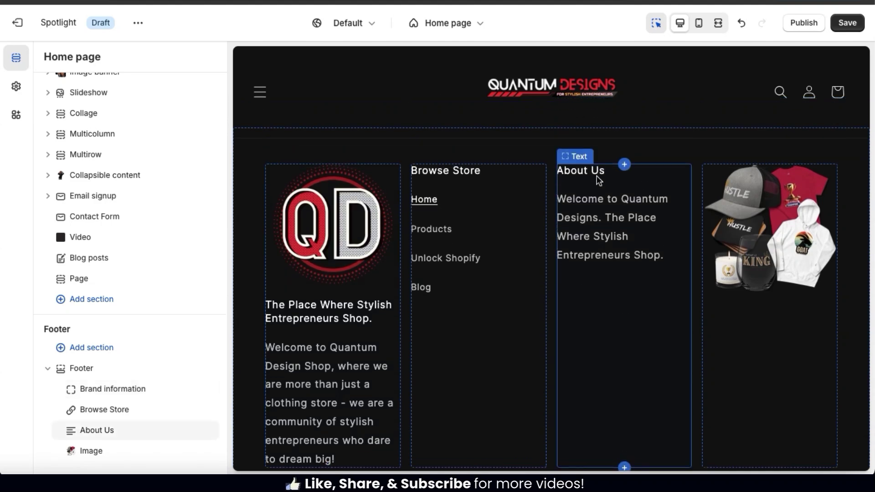
pyautogui.scroll(-1, 334, 307)
pyautogui.scroll(2, 335, 308)
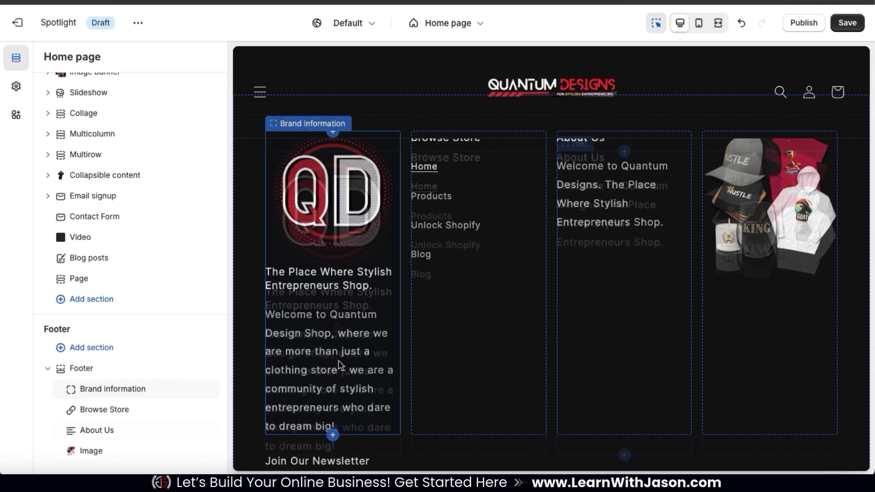
# Step: Hide the Brand information block in the footer
pyautogui.moveTo(142, 390); pyautogui.dragTo(139, 398)
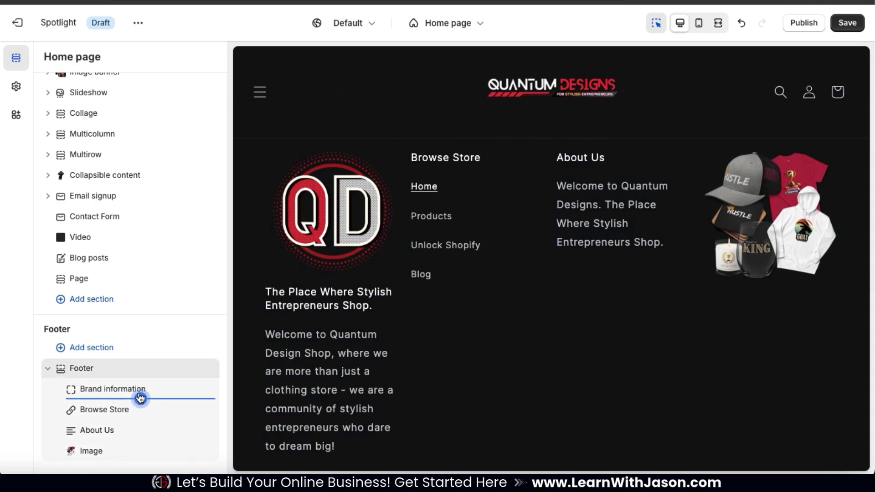
pyautogui.moveTo(168, 394)
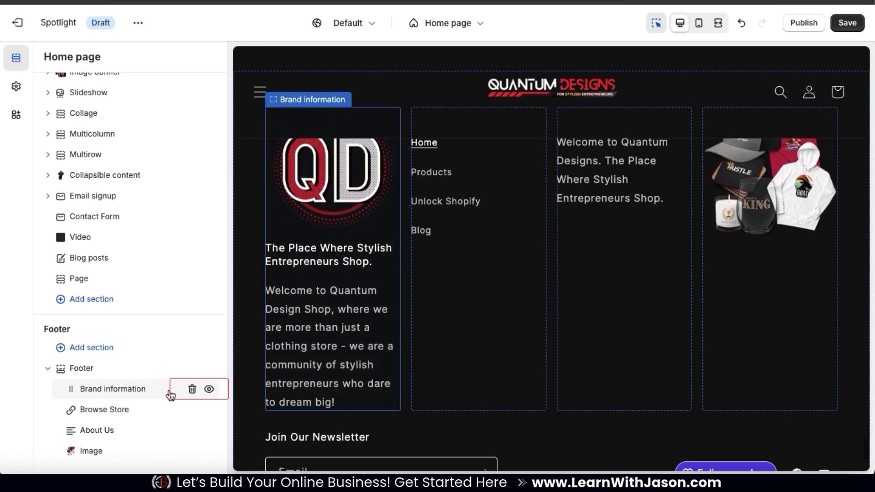
pyautogui.click(209, 391)
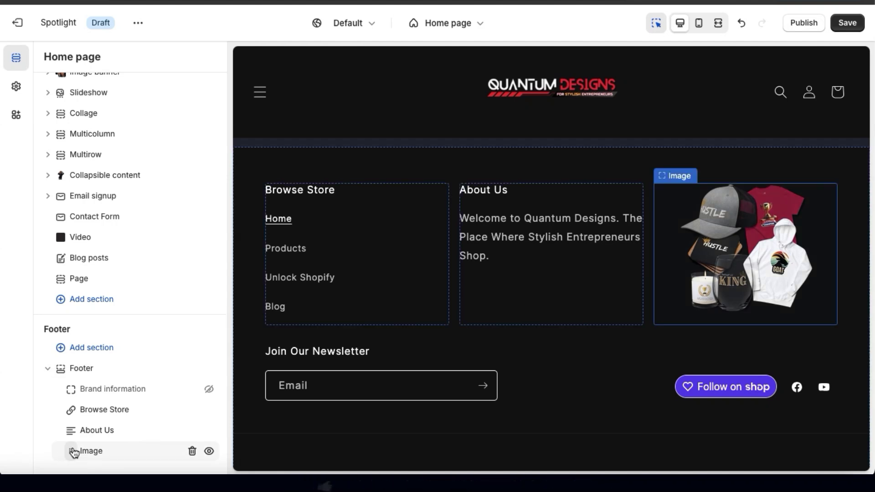
# Step: Reorder the visible footer blocks to Image, About Us, Browse Store and check the result in the fullscreen, mobile and desktop previews
pyautogui.moveTo(74, 452); pyautogui.dragTo(71, 408)
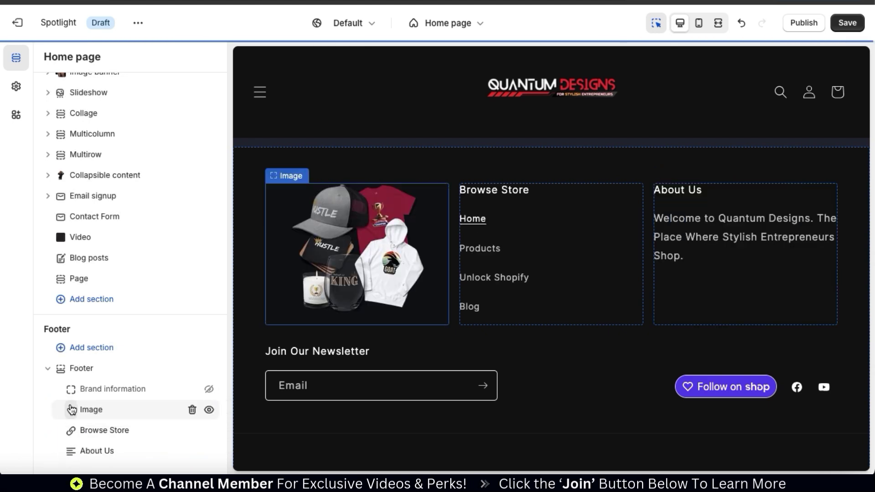
pyautogui.moveTo(66, 430); pyautogui.dragTo(69, 457)
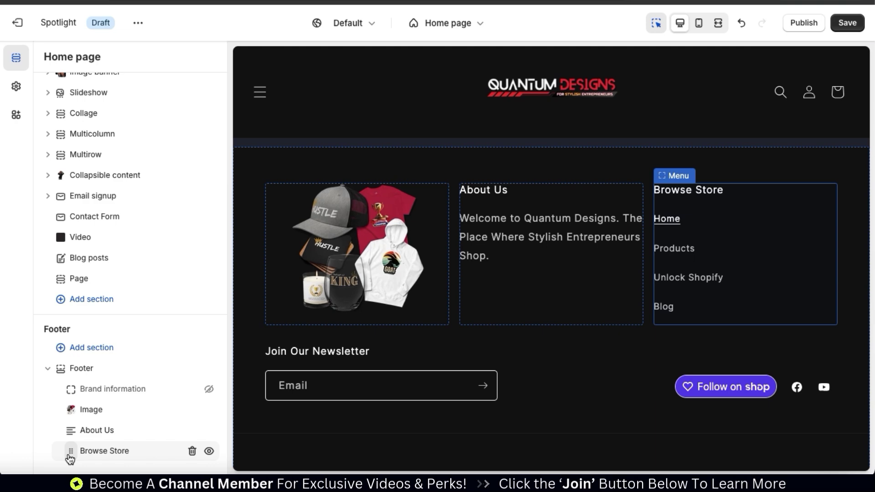
pyautogui.click(719, 24)
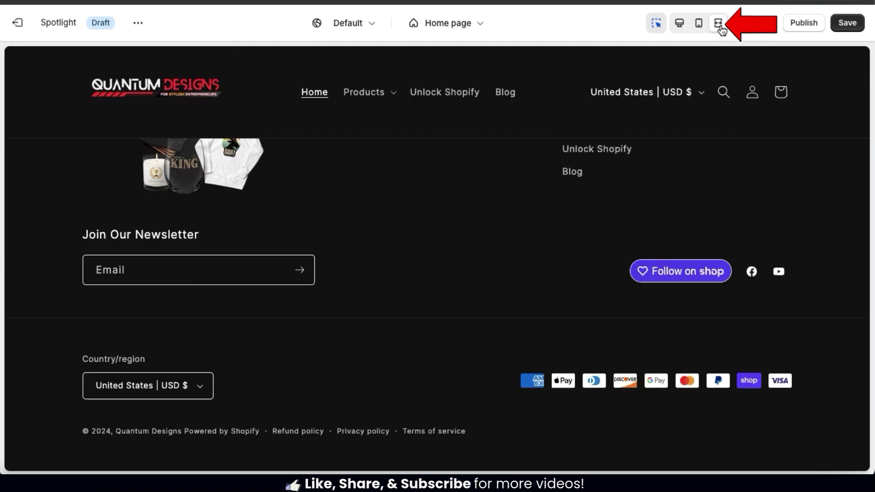
pyautogui.click(699, 23)
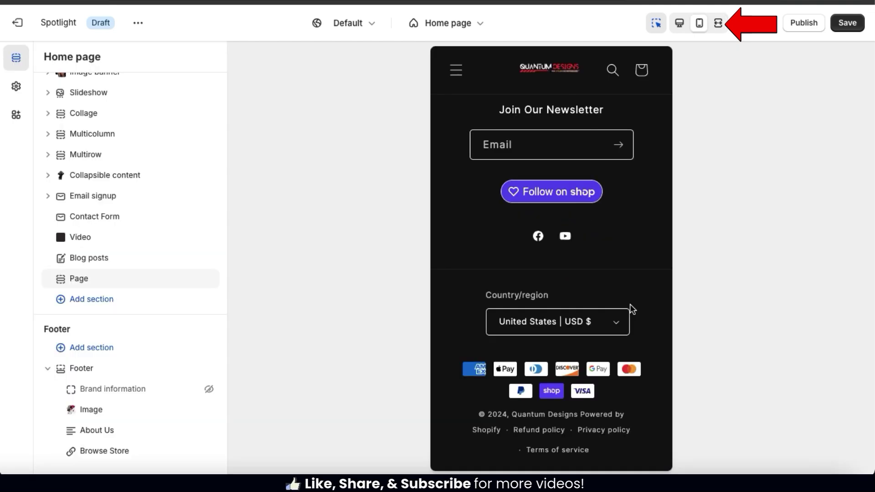
pyautogui.click(680, 24)
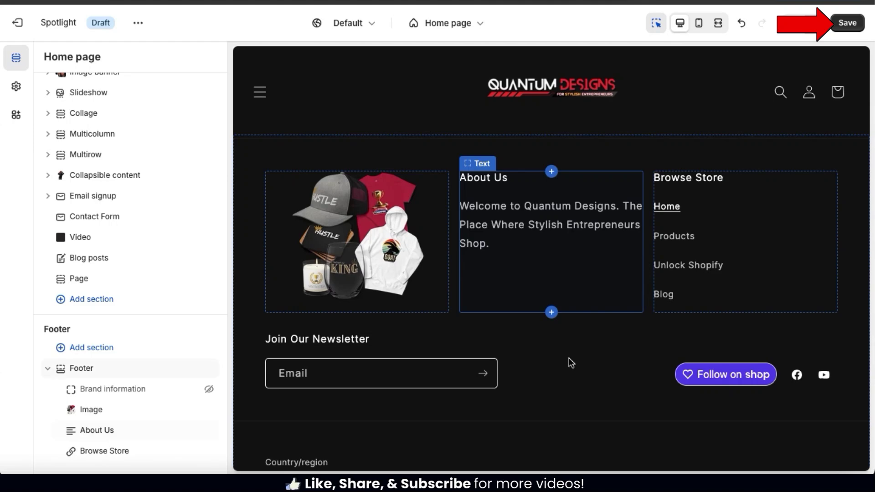